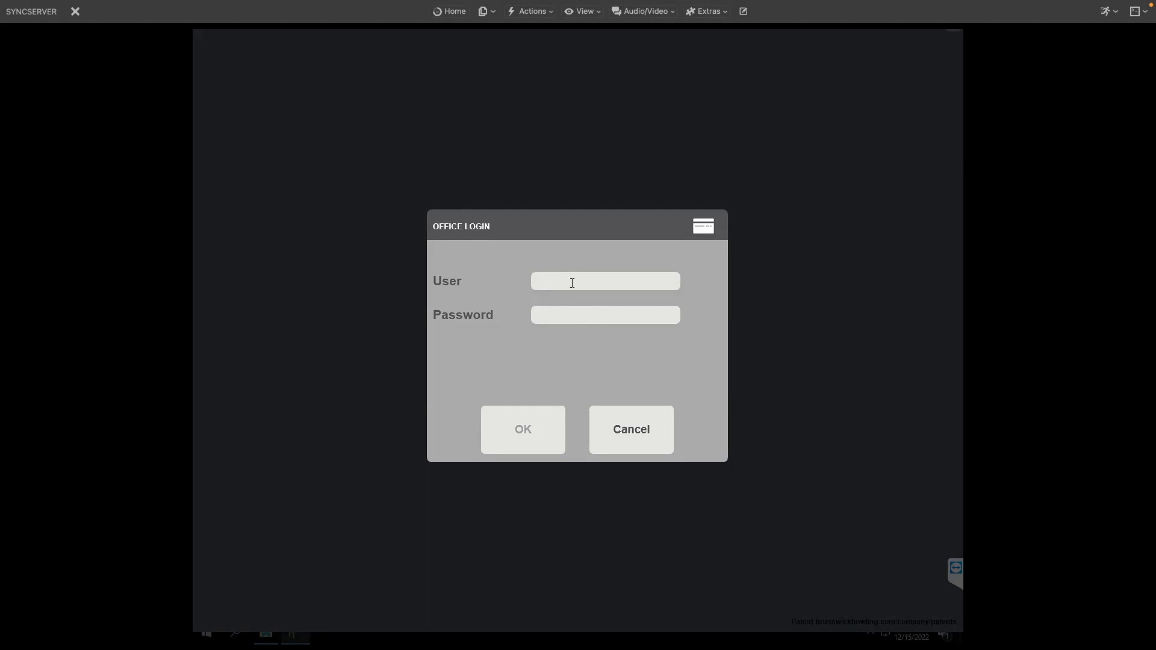
Log in to the office with the user name and the account password.
{"action": "left_click", "coordinate": [571, 282]}
{"action": "type", "text": "calebw"}
{"action": "key", "text": "Tab"}
{"action": "type", "text": "*******"}
{"action": "key", "text": "Return"}
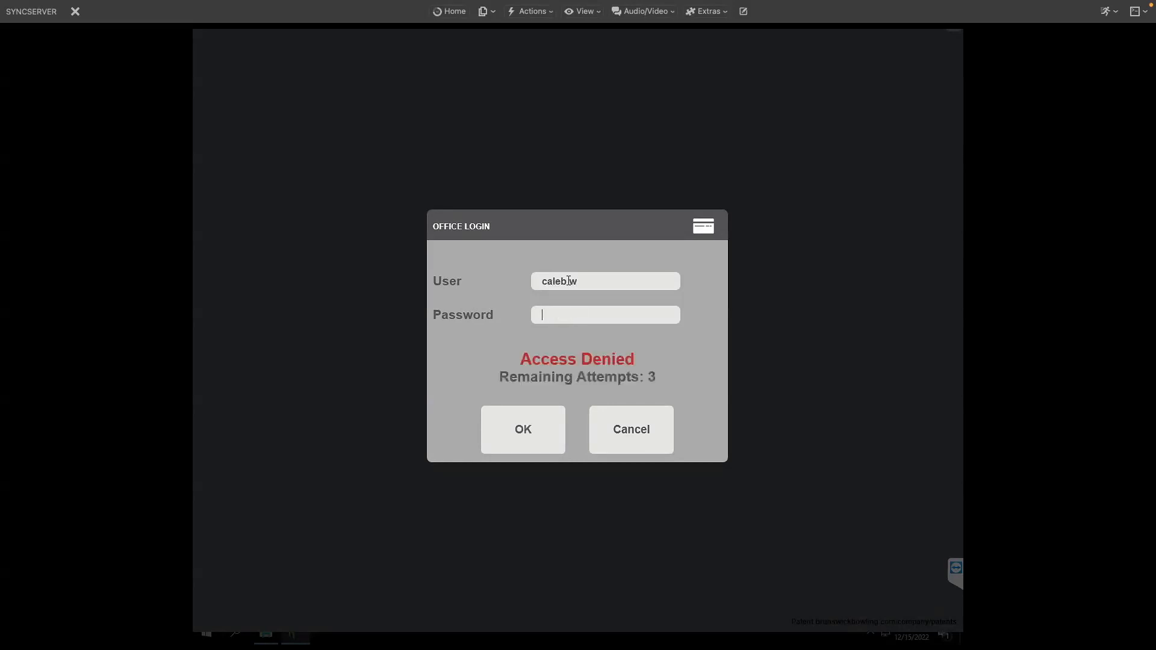
{"action": "type", "text": "*******"}
{"action": "key", "text": "Return"}
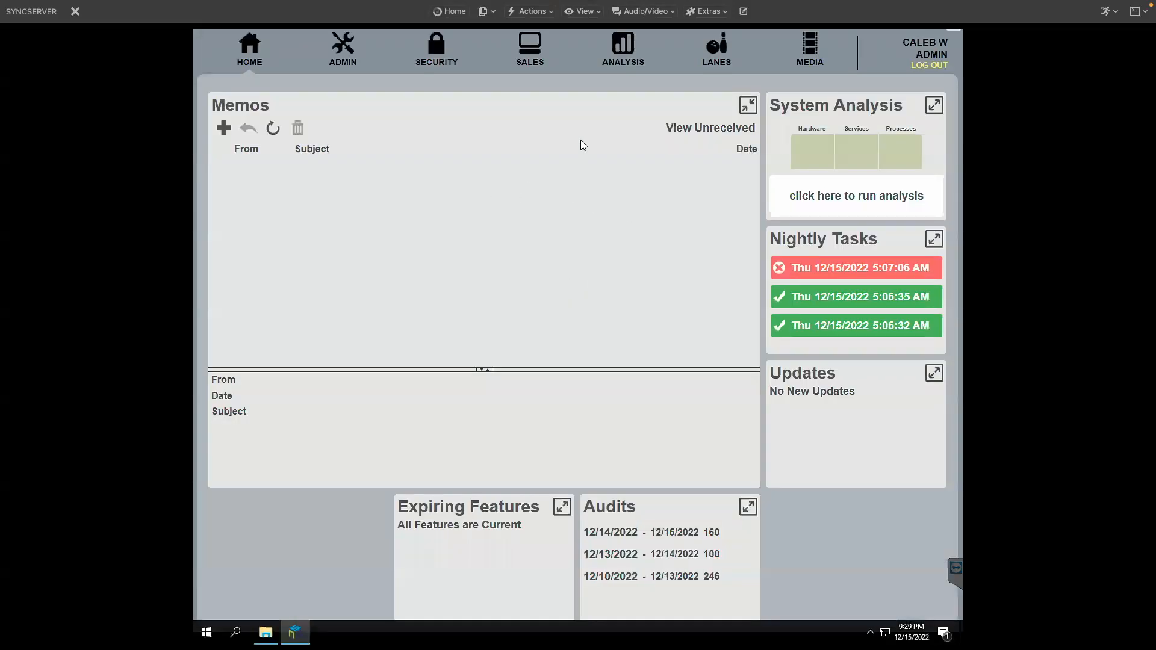
Open the Seven Day Revenue report from the Analysis sales analysis reports list.
{"action": "left_click", "coordinate": [620, 47]}
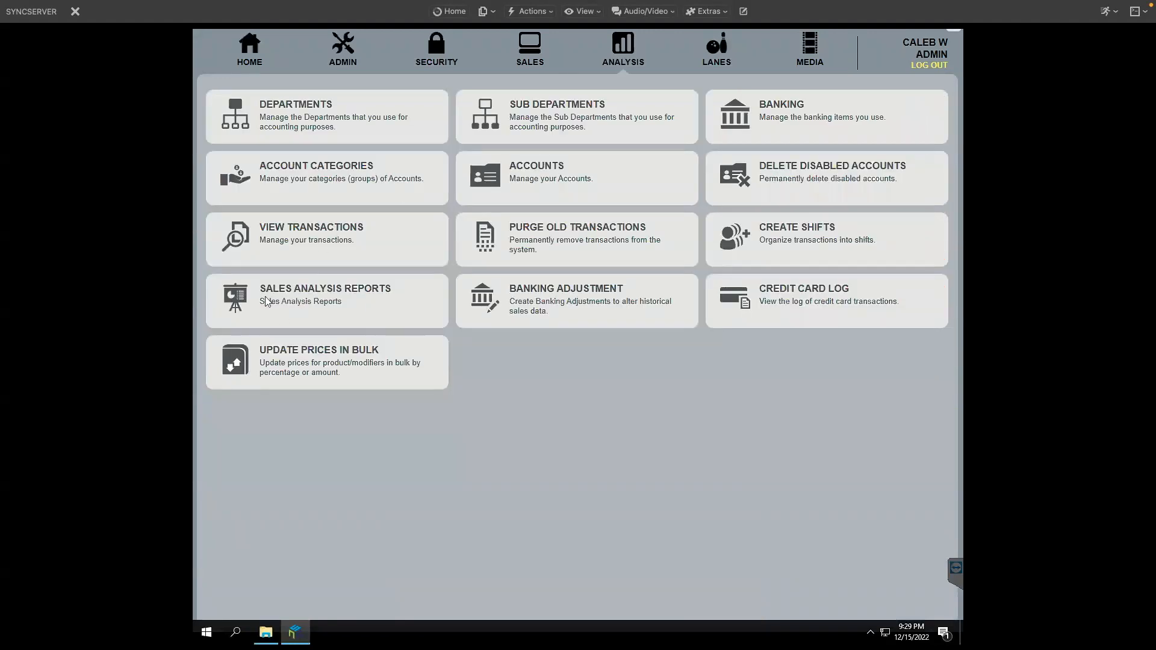
{"action": "left_click", "coordinate": [308, 303]}
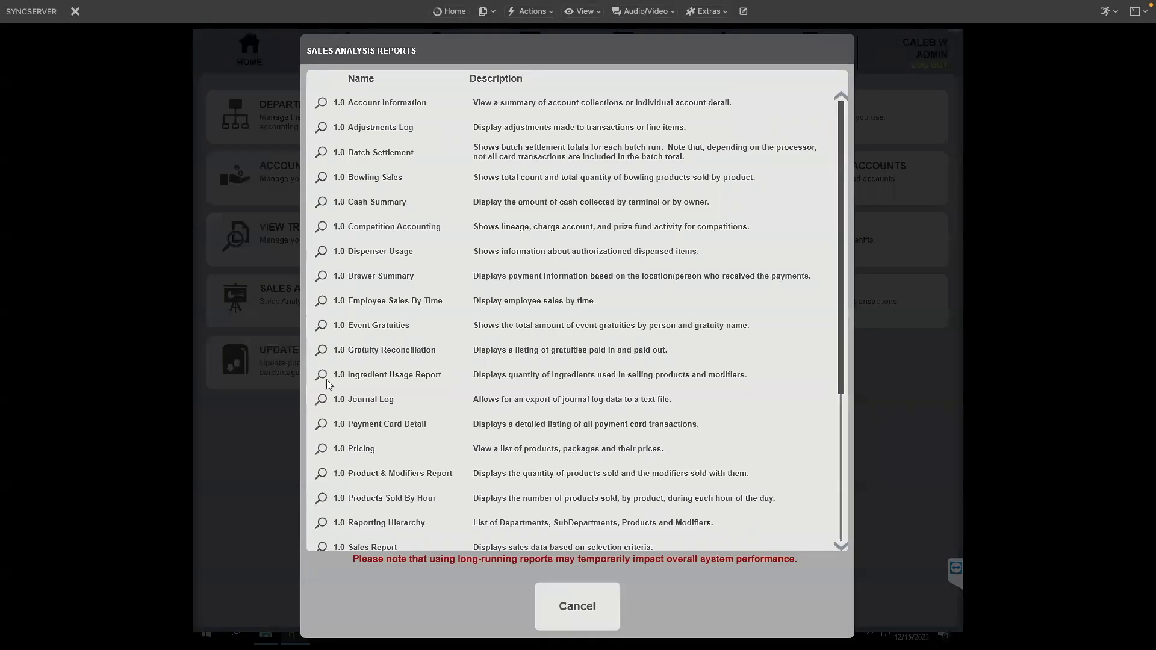
{"action": "left_click_drag", "start_coordinate": [840, 243], "coordinate": [844, 343]}
{"action": "scroll", "coordinate": [843, 356], "scroll_direction": "down", "scroll_amount": 1}
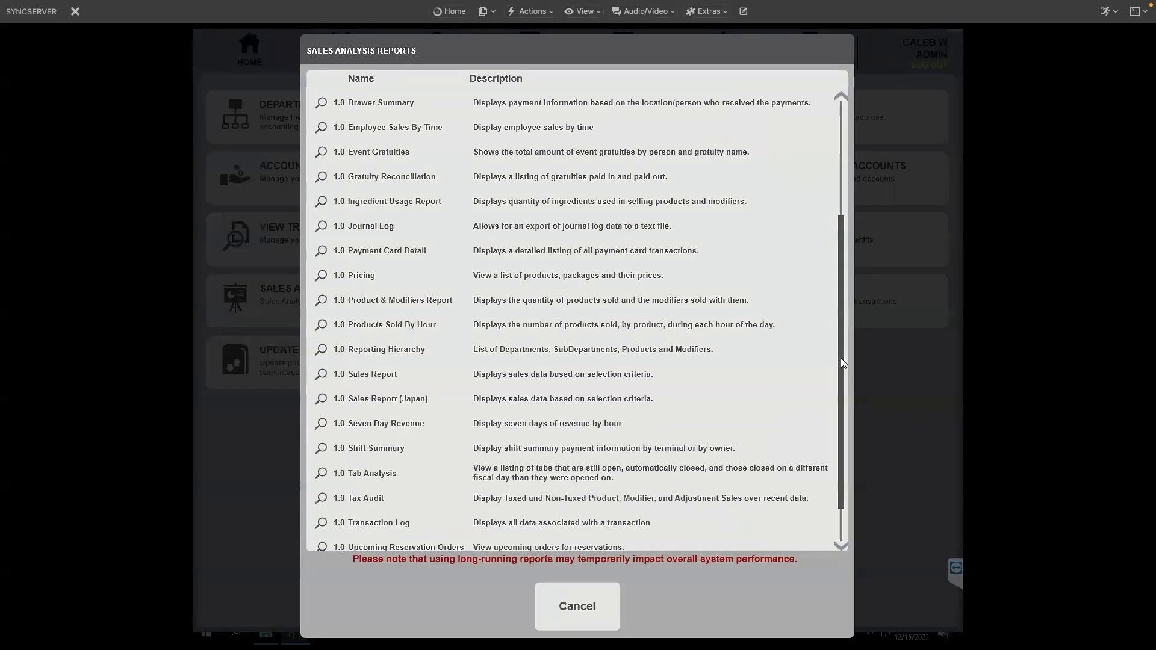
{"action": "left_click", "coordinate": [323, 426]}
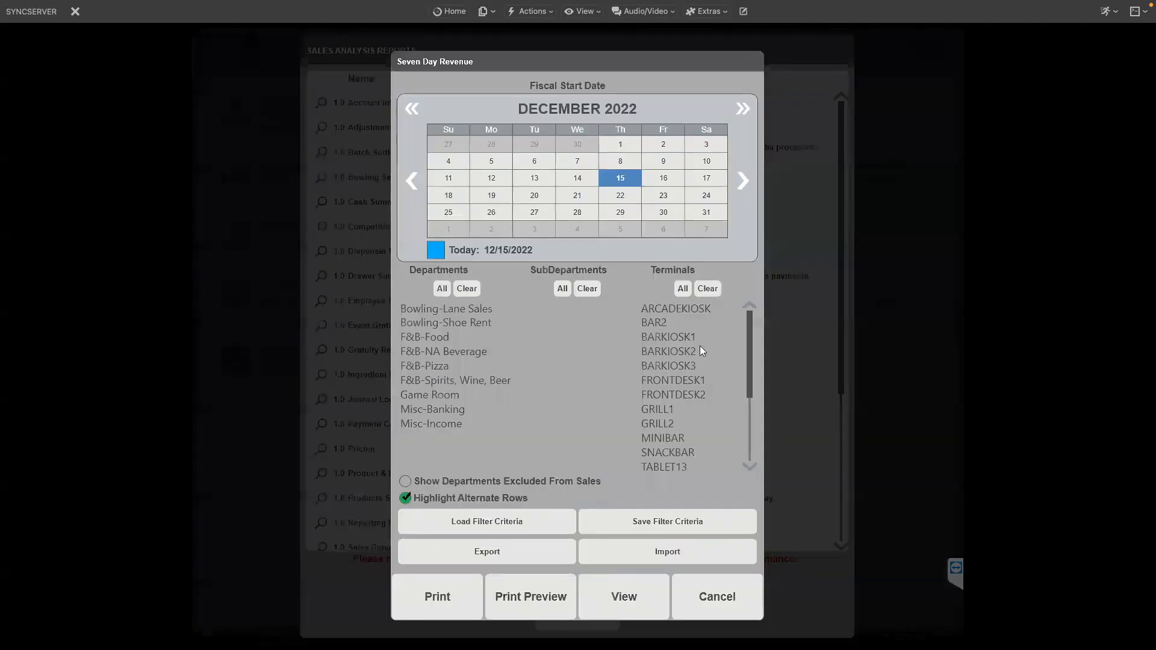
Set the report's fiscal start date to November 4, 2022.
{"action": "left_click", "coordinate": [412, 183]}
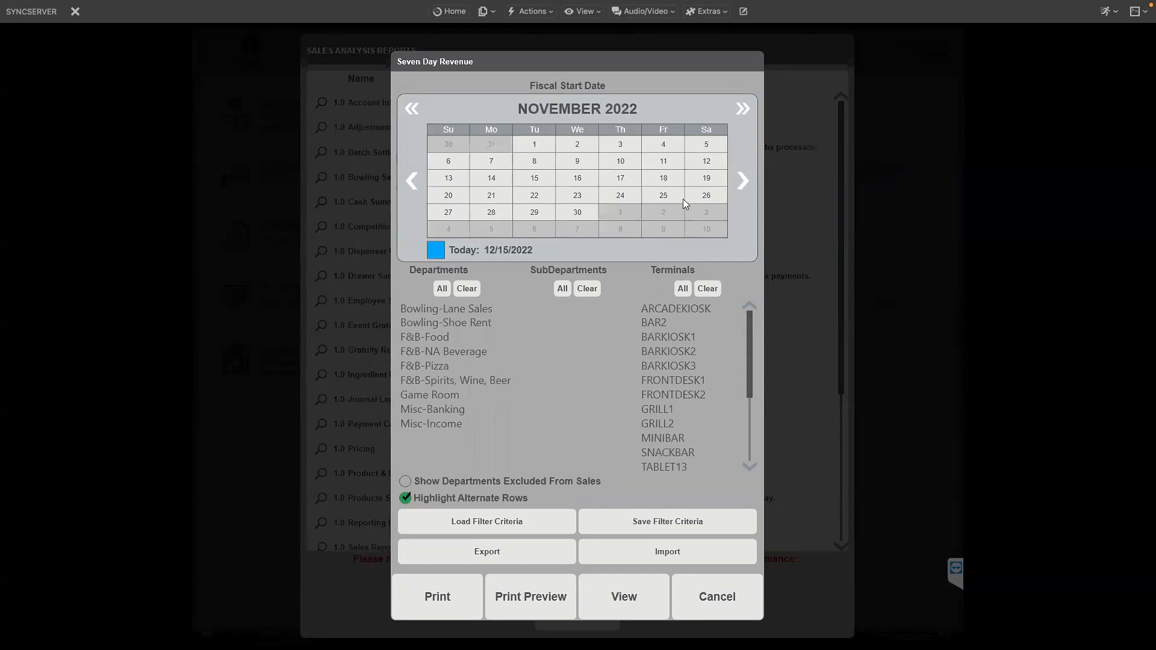
{"action": "left_click", "coordinate": [663, 145]}
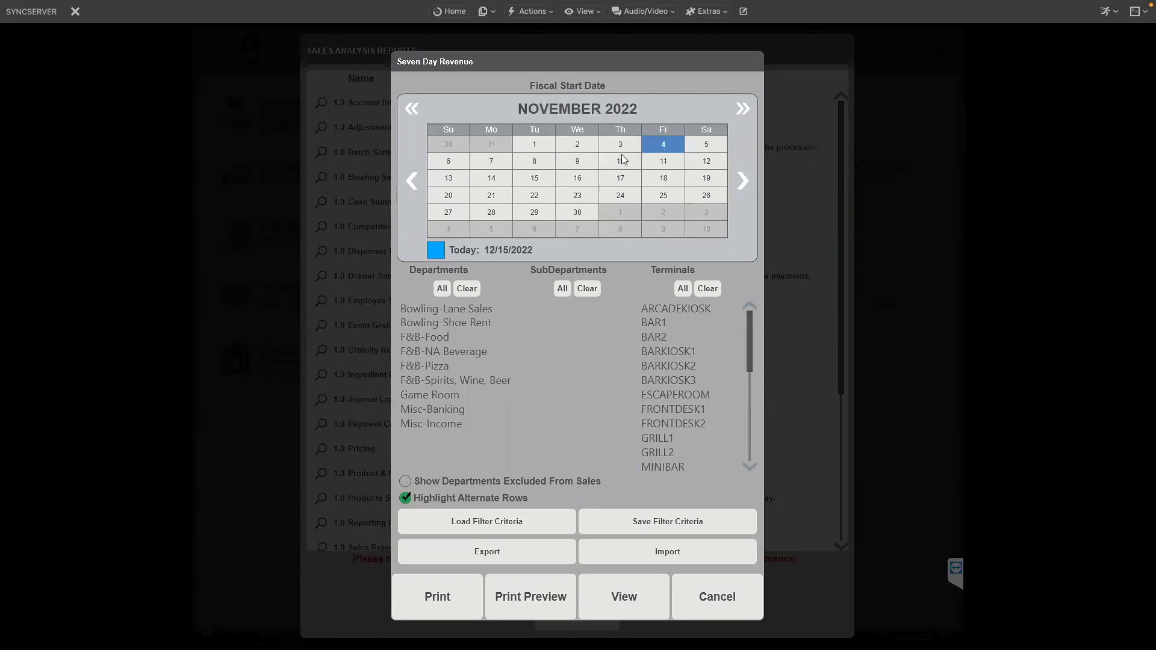
{"action": "left_click", "coordinate": [677, 163]}
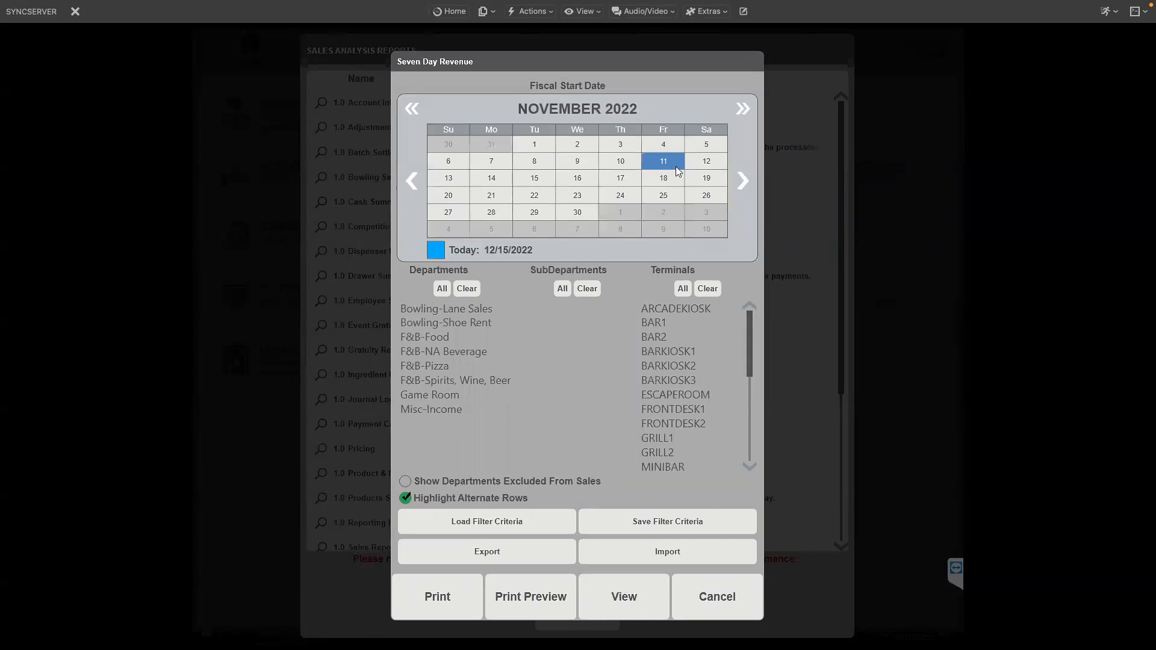
{"action": "left_click", "coordinate": [664, 185]}
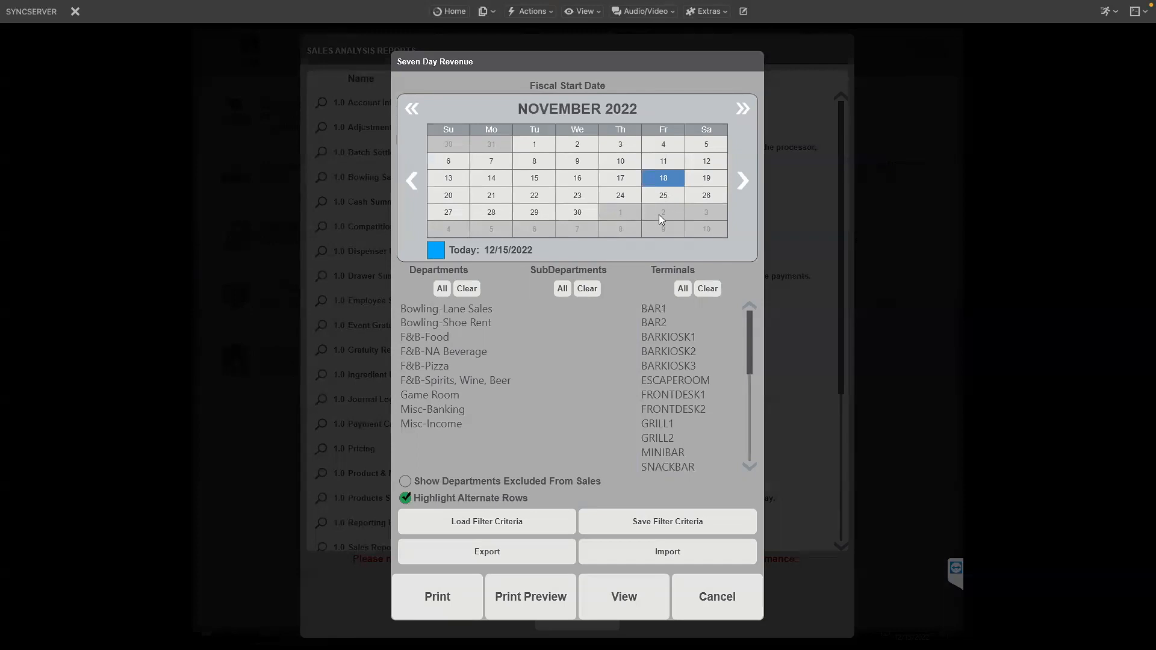
{"action": "left_click", "coordinate": [664, 149]}
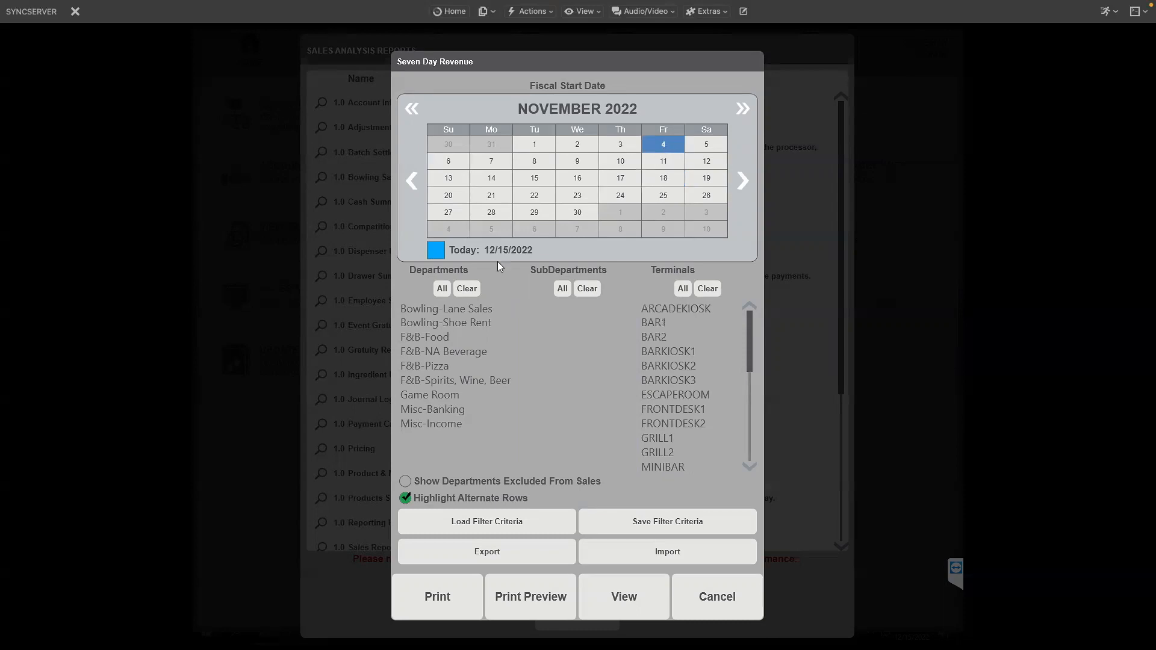
Select the departments F&B-Food, F&B-NA Beverage, F&B-Pizza and F&B-Spirits, Wine, Beer.
{"action": "left_click", "coordinate": [425, 338]}
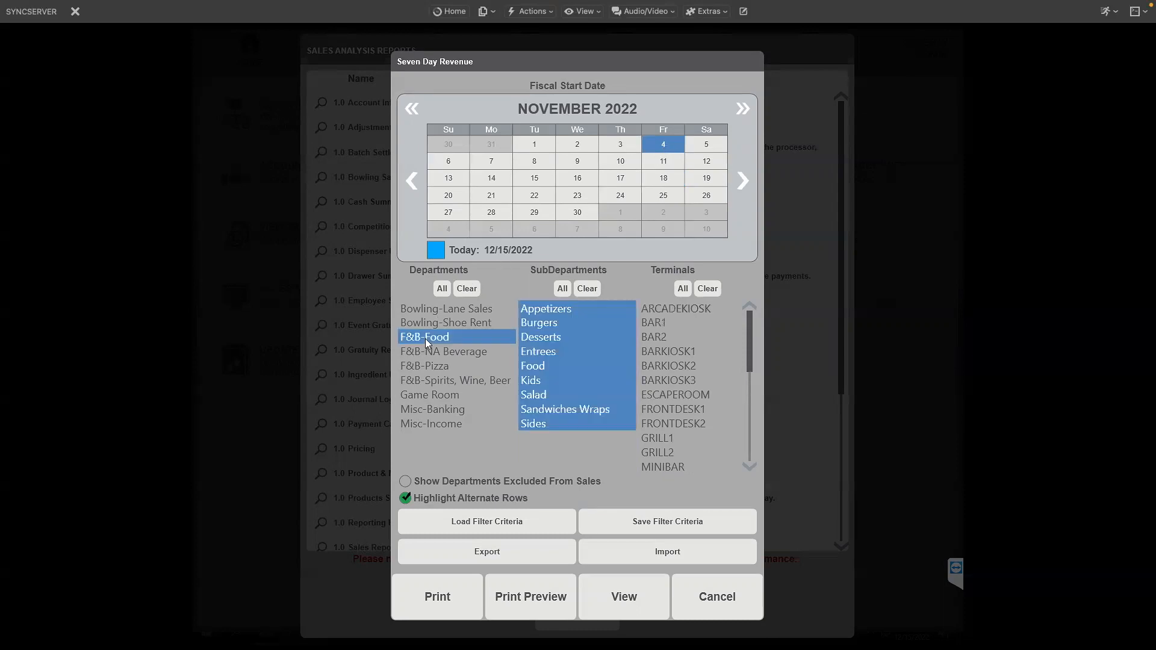
{"action": "left_click", "coordinate": [422, 353]}
{"action": "left_click", "coordinate": [418, 363]}
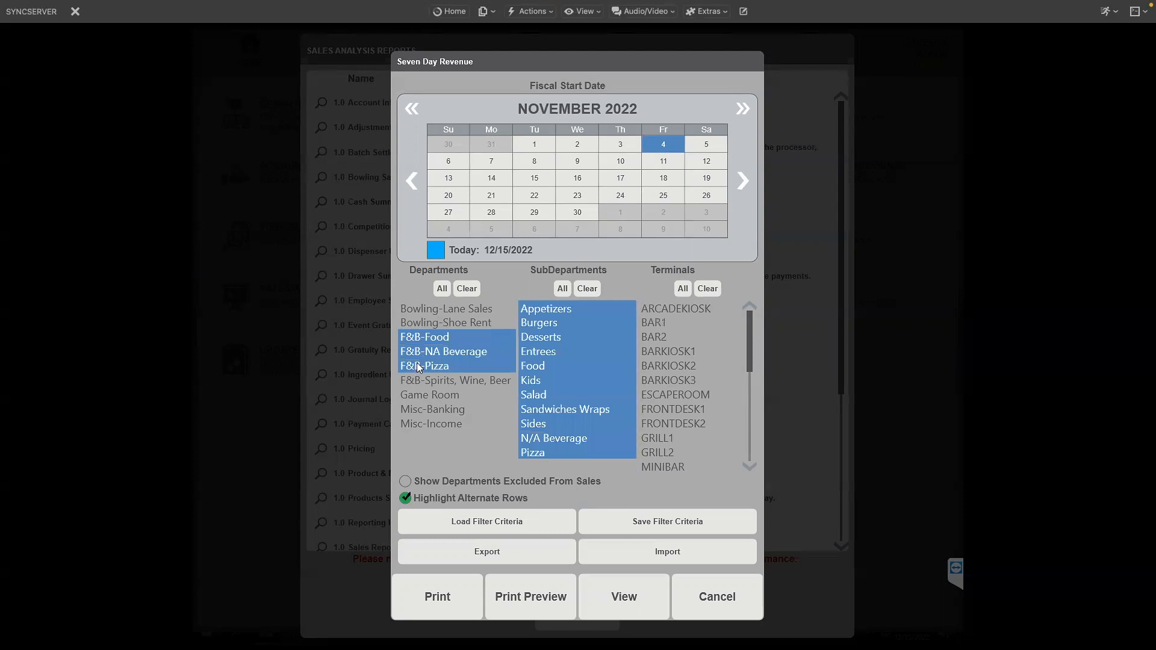
{"action": "left_click", "coordinate": [417, 378]}
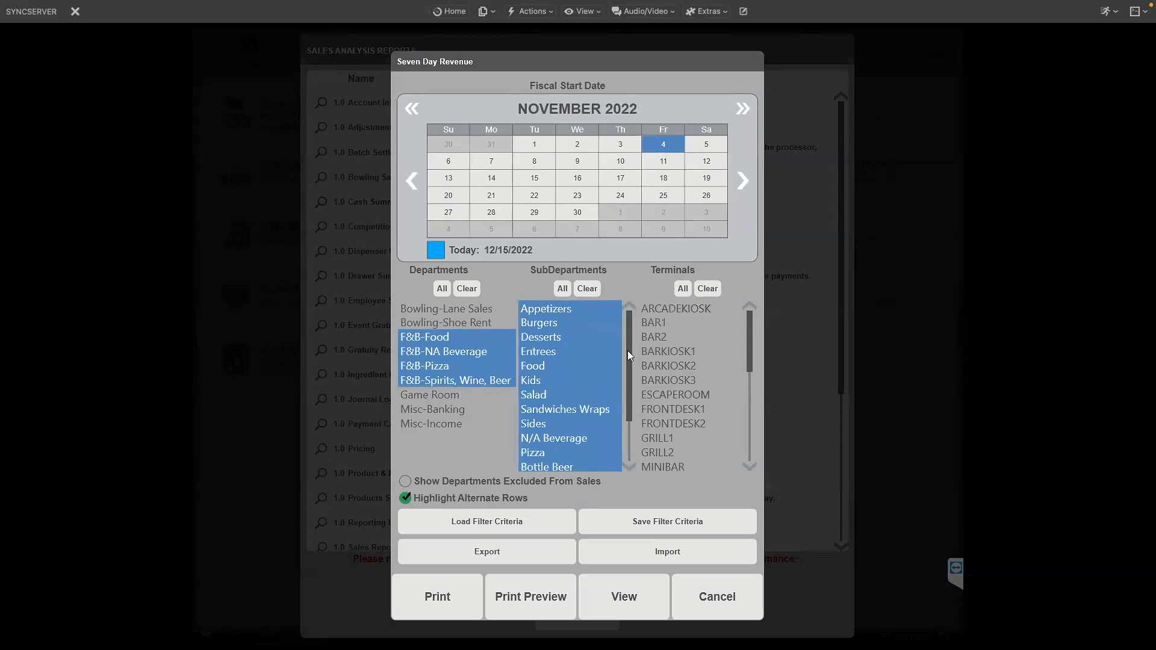
Select terminals BAR1 and BAR2.
{"action": "mouse_move", "coordinate": [627, 351]}
{"action": "left_mouse_down"}
{"action": "mouse_move", "coordinate": [627, 394]}
{"action": "mouse_move", "coordinate": [630, 347]}
{"action": "left_mouse_up"}
{"action": "left_click", "coordinate": [649, 321]}
{"action": "left_click", "coordinate": [651, 336]}
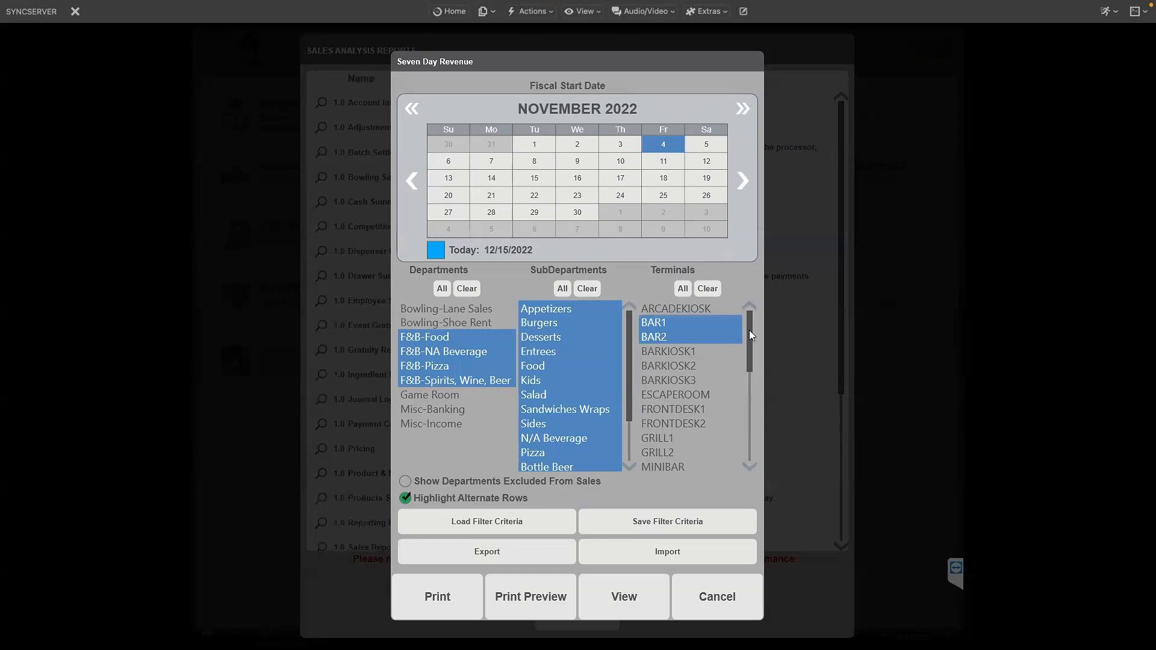
Preview the report and zoom in on it.
{"action": "mouse_move", "coordinate": [749, 330]}
{"action": "left_mouse_down"}
{"action": "mouse_move", "coordinate": [750, 342]}
{"action": "mouse_move", "coordinate": [752, 321]}
{"action": "left_mouse_up"}
{"action": "left_click", "coordinate": [521, 595]}
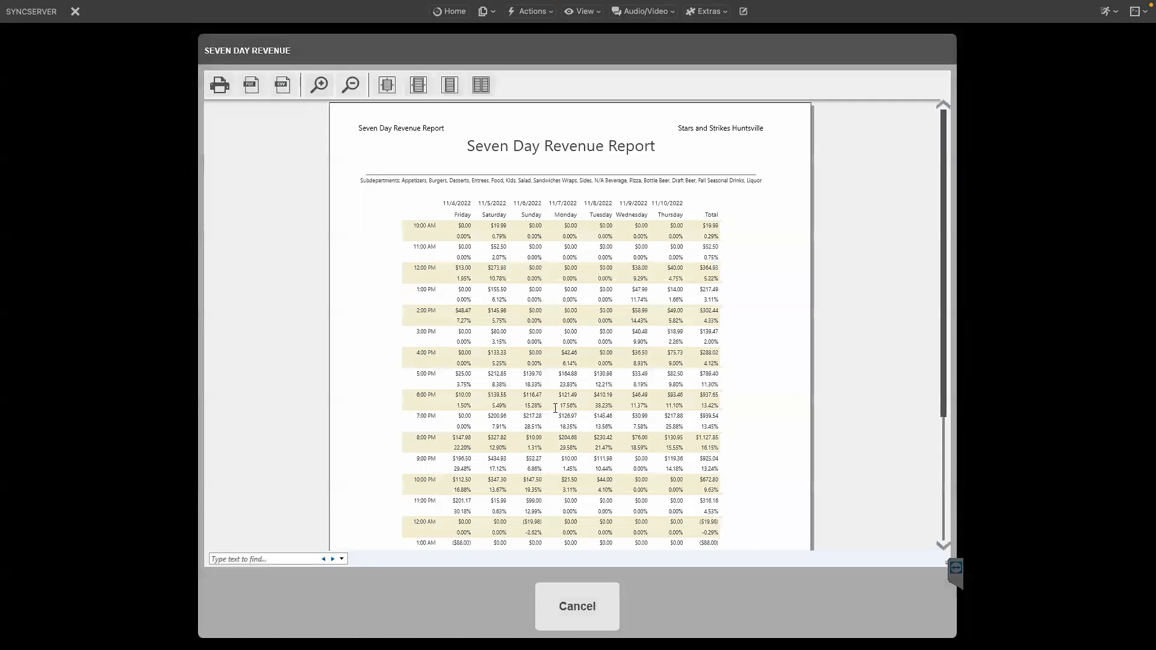
{"action": "left_click", "coordinate": [327, 84]}
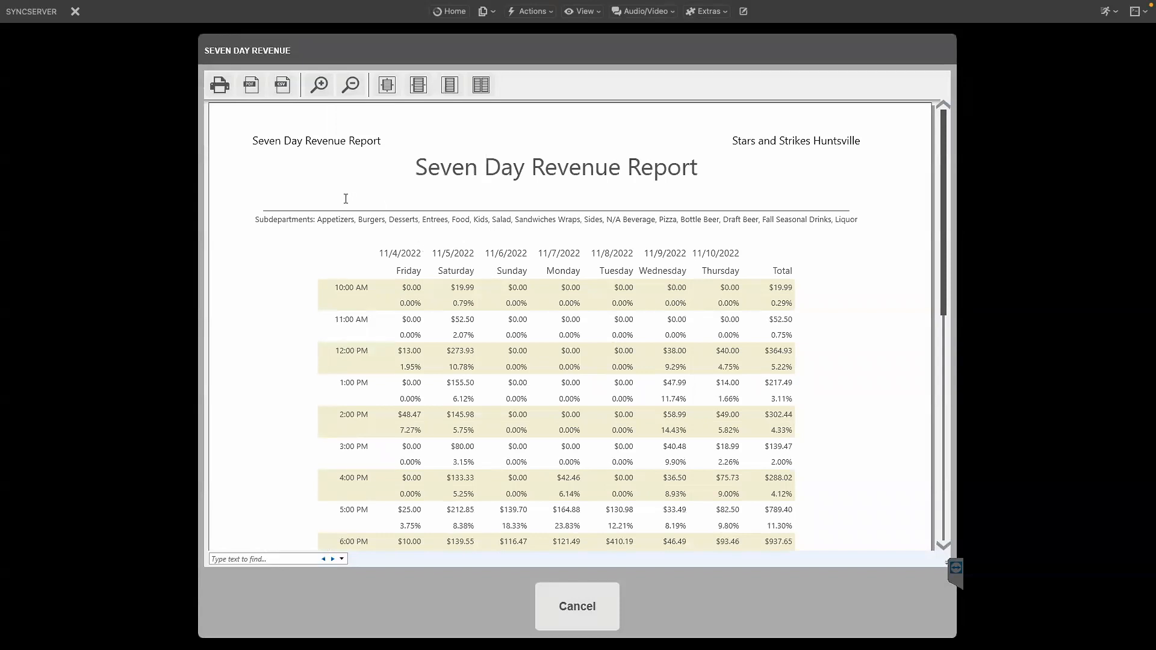
Start a CSV export and browse to the Hville Bar Sales Avg folder inside Caleb Hville reports on the Desktop.
{"action": "left_click", "coordinate": [283, 87]}
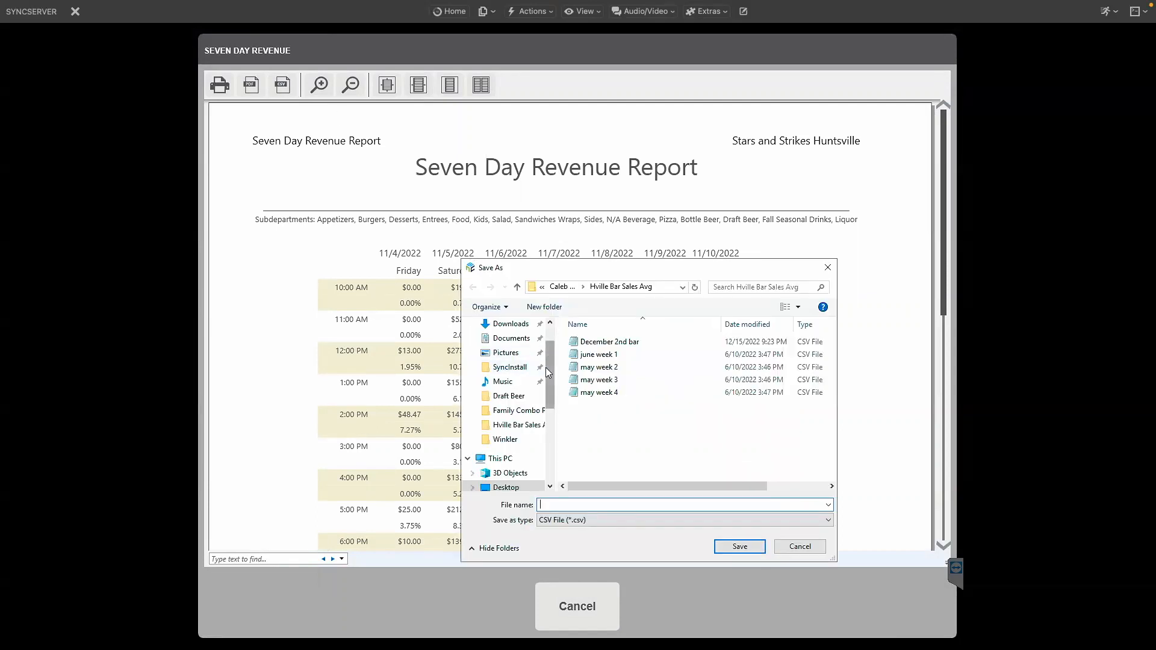
{"action": "scroll", "coordinate": [546, 363], "scroll_direction": "up", "scroll_amount": 1}
{"action": "left_click", "coordinate": [512, 349]}
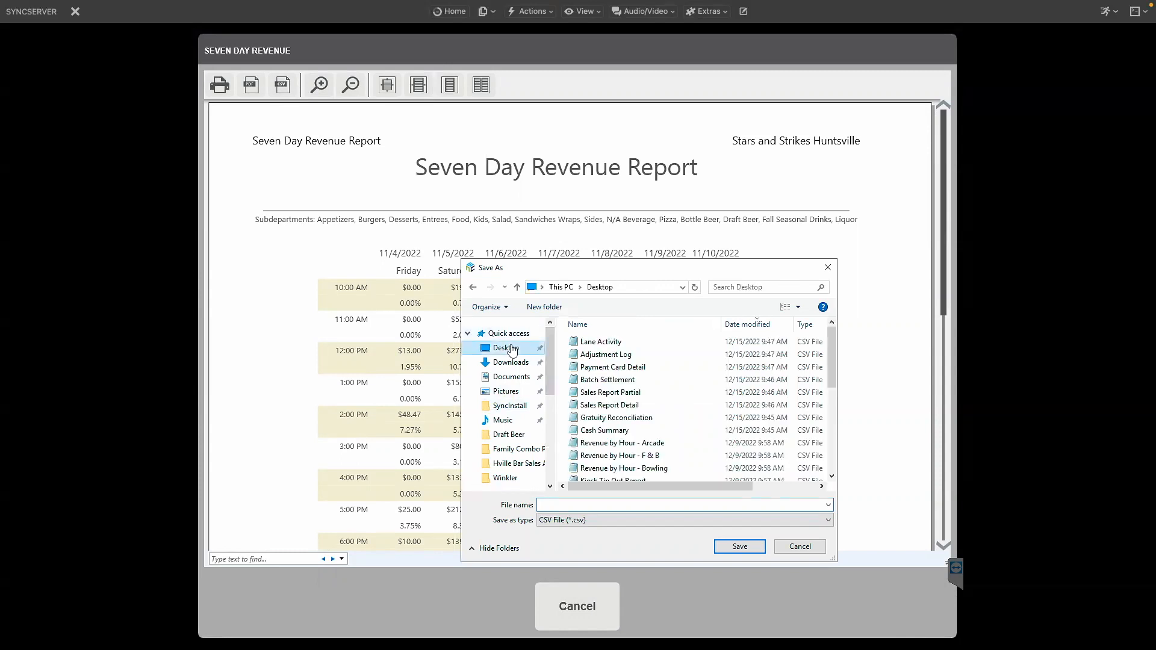
{"action": "left_click_drag", "start_coordinate": [832, 330], "coordinate": [829, 430]}
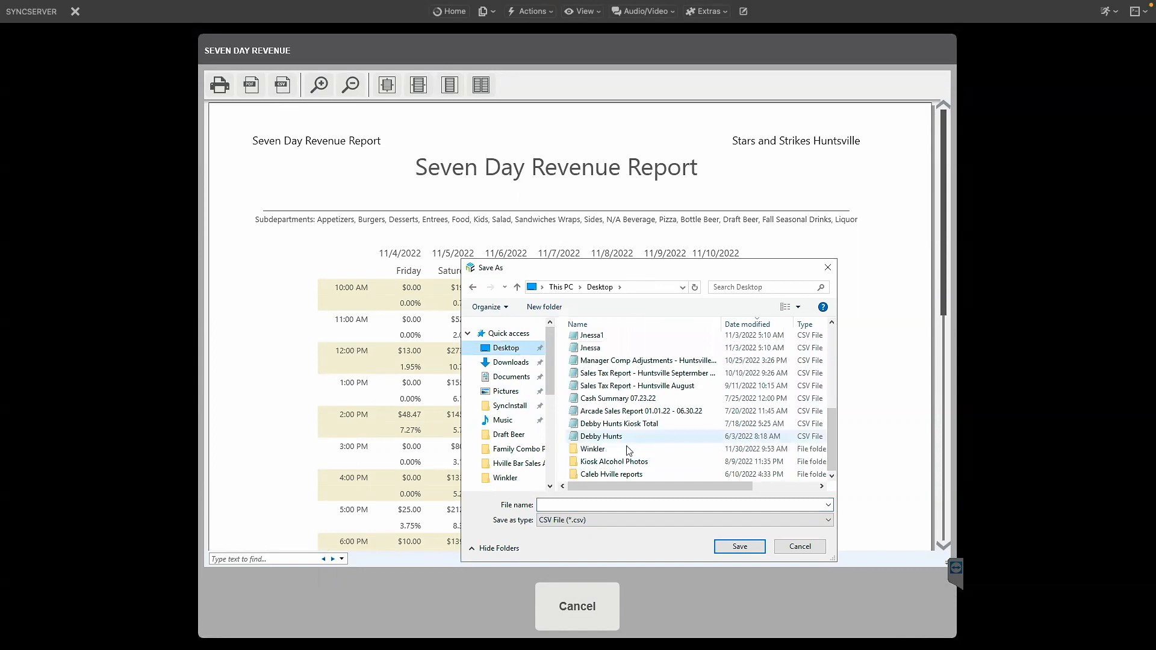
{"action": "double_click", "coordinate": [593, 475]}
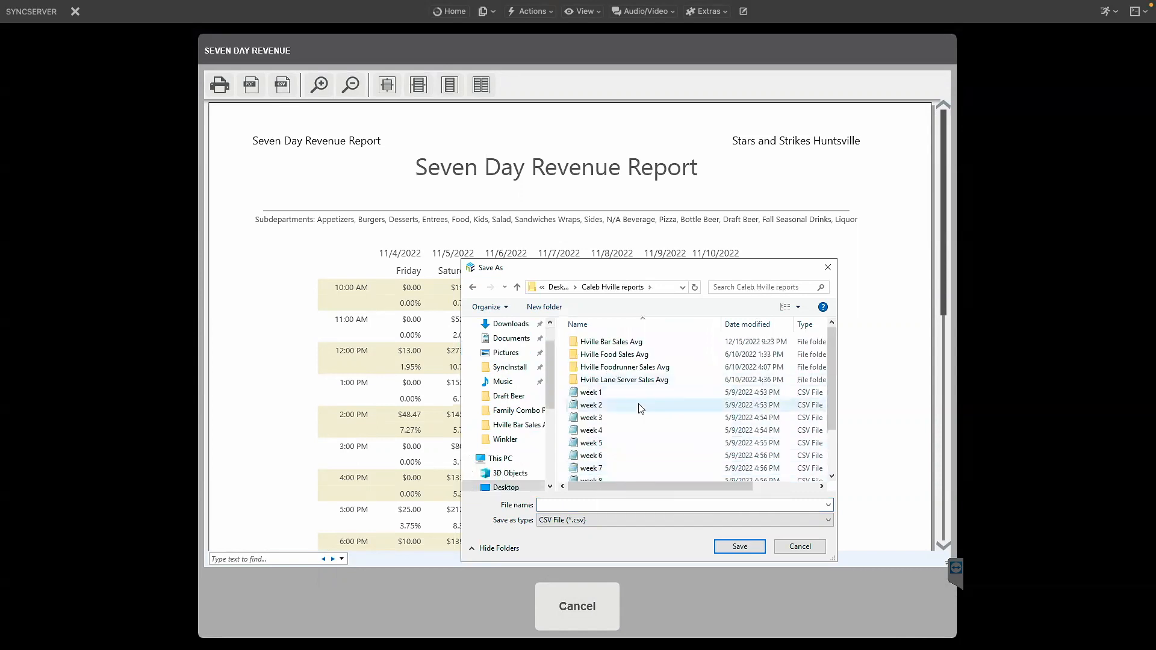
{"action": "left_click", "coordinate": [598, 347]}
{"action": "double_click", "coordinate": [598, 347]}
Save the CSV export as November 4th 2022 bar and close the preview.
{"action": "left_click", "coordinate": [569, 504]}
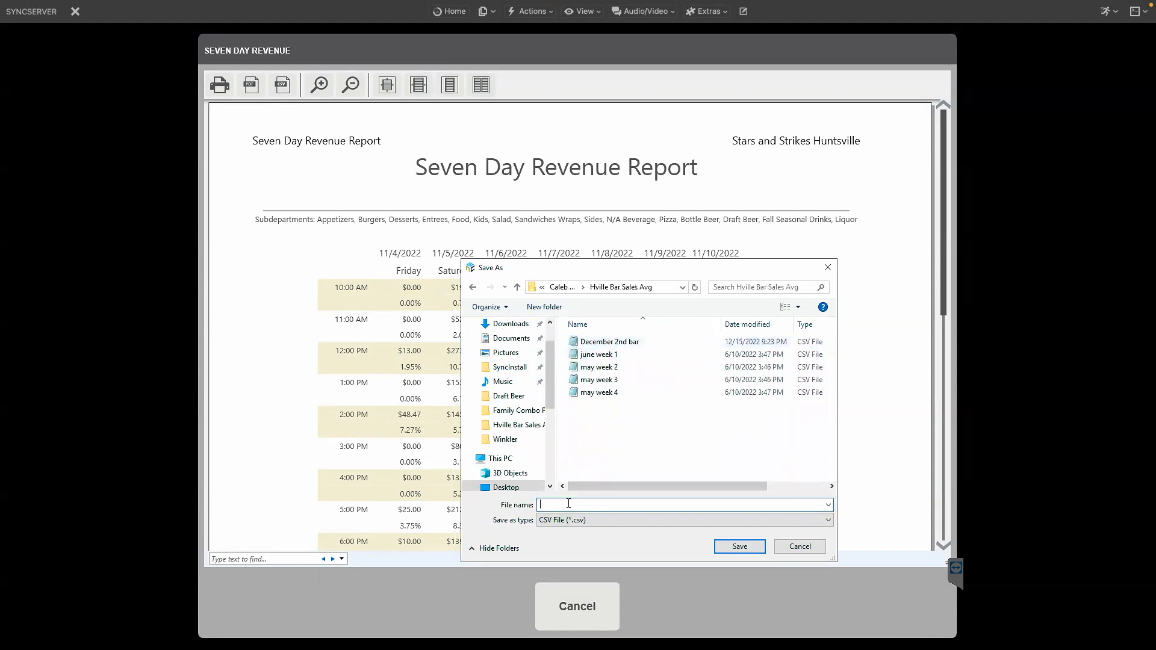
{"action": "type", "text": "Nv"}
{"action": "type", "text": "vem"}
{"action": "type", "text": "ber 4th 2022 bar"}
{"action": "left_click", "coordinate": [726, 548]}
{"action": "left_click", "coordinate": [589, 618]}
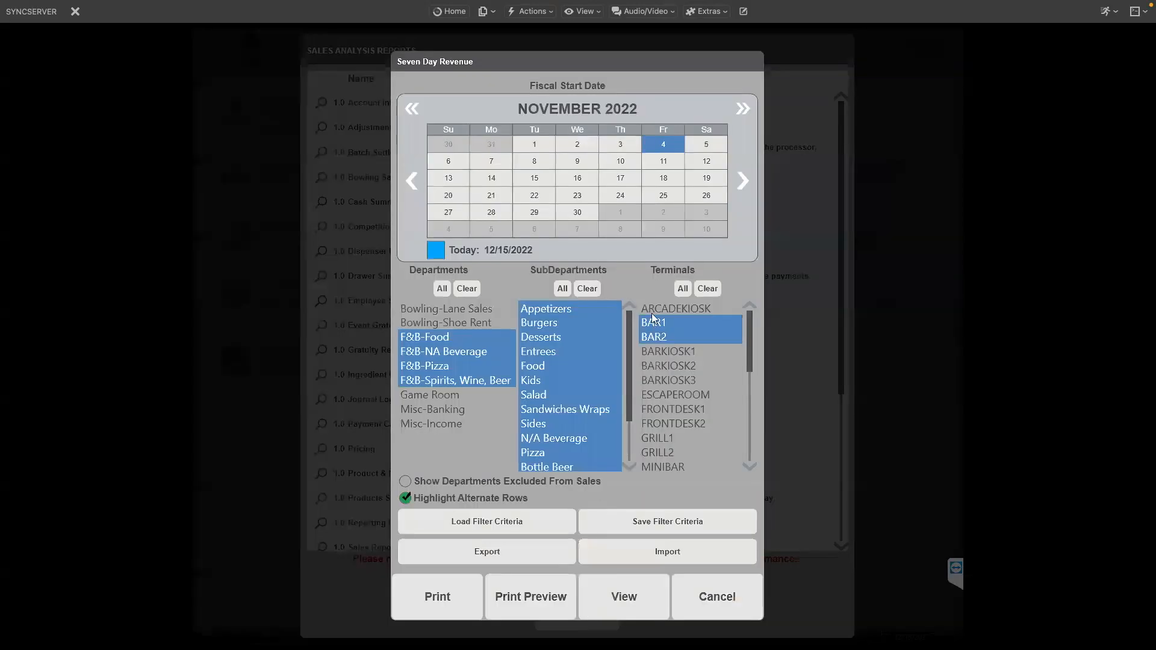
Set the start date to November 11, 2022 and reselect the four F&B departments and terminals BAR1 and BAR2.
{"action": "left_click", "coordinate": [665, 162]}
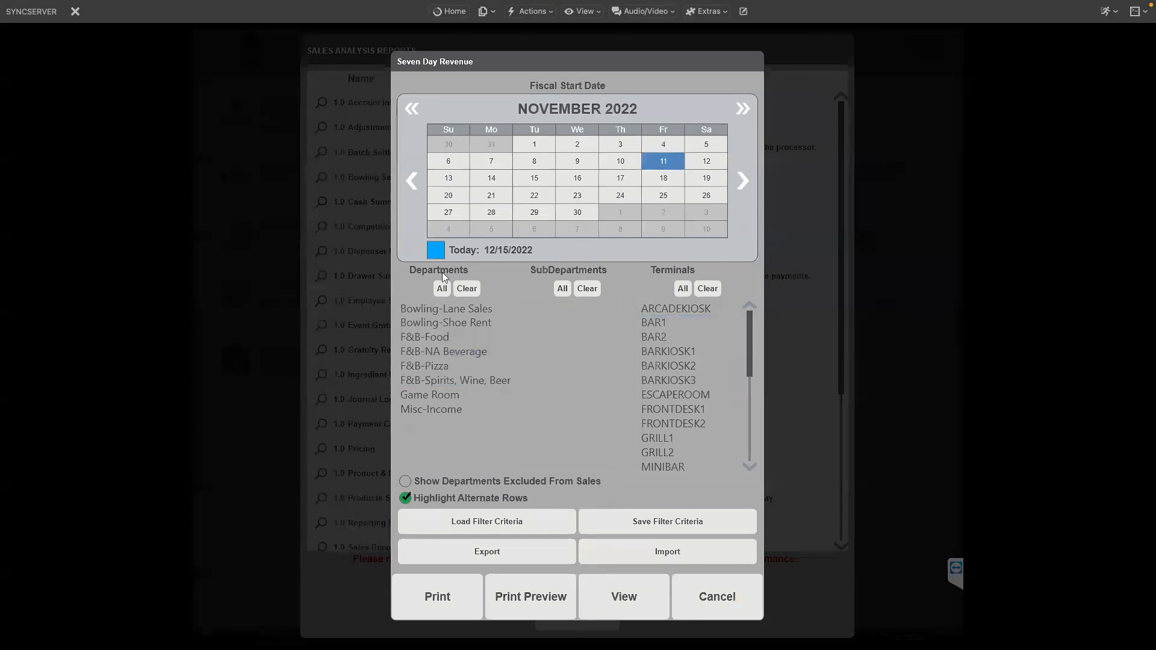
{"action": "left_click_drag", "start_coordinate": [426, 335], "coordinate": [423, 381]}
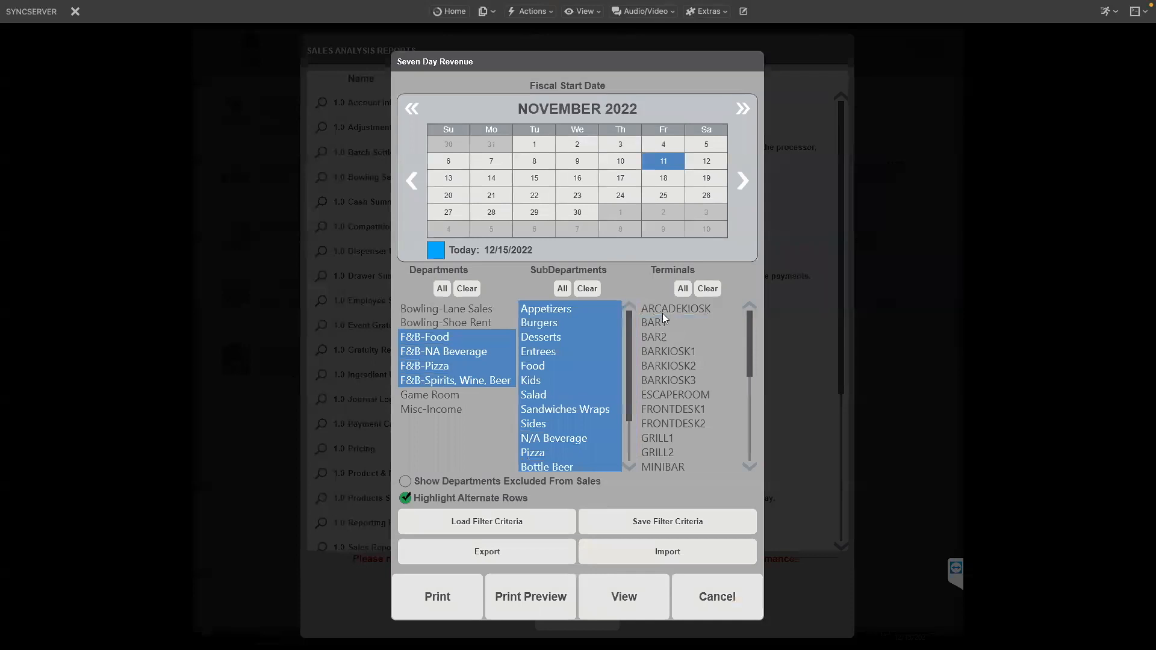
{"action": "left_click_drag", "start_coordinate": [658, 325], "coordinate": [657, 334]}
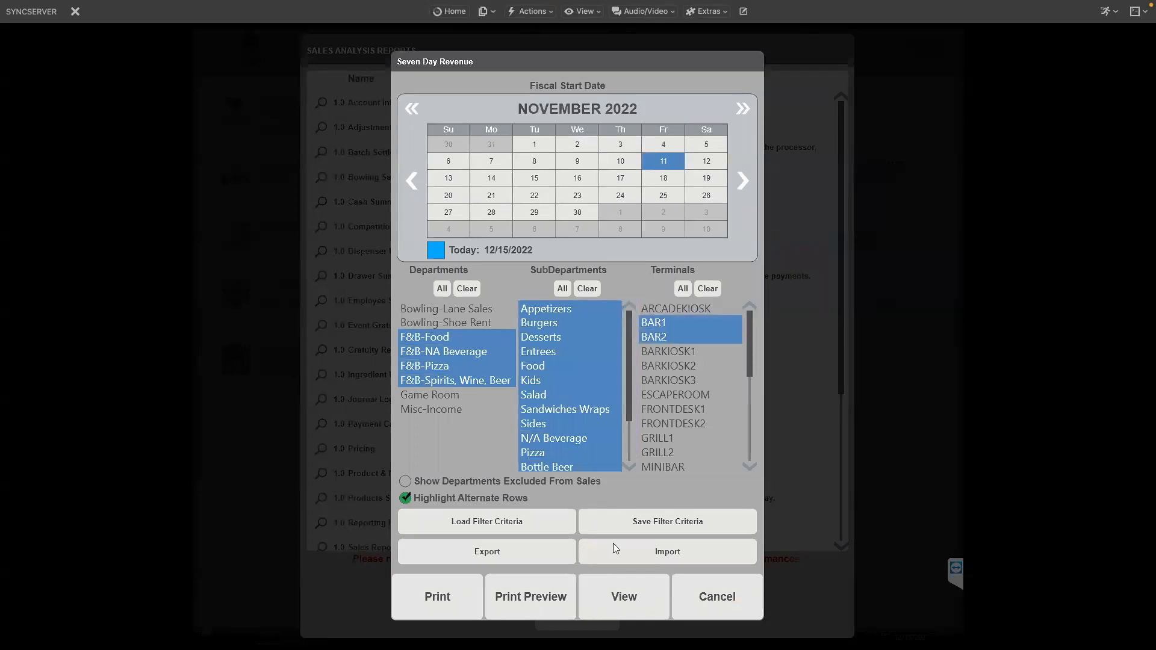
Preview the report, export it as CSV named November 11th 2022 bar, and close the preview.
{"action": "left_click", "coordinate": [549, 590]}
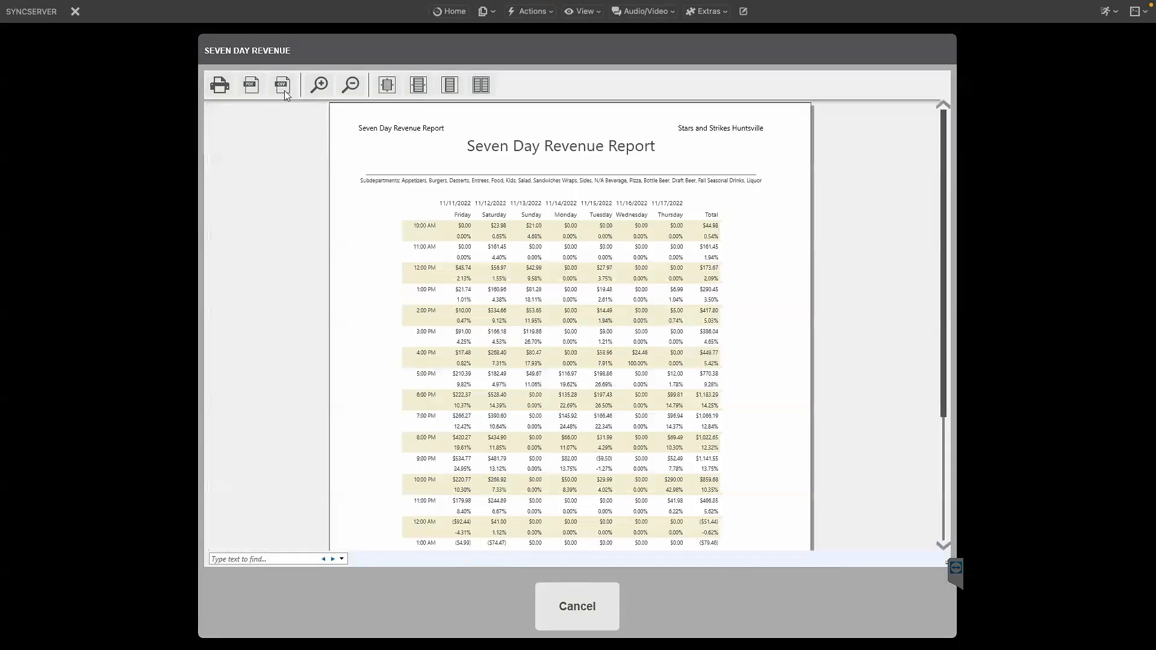
{"action": "left_click", "coordinate": [282, 85]}
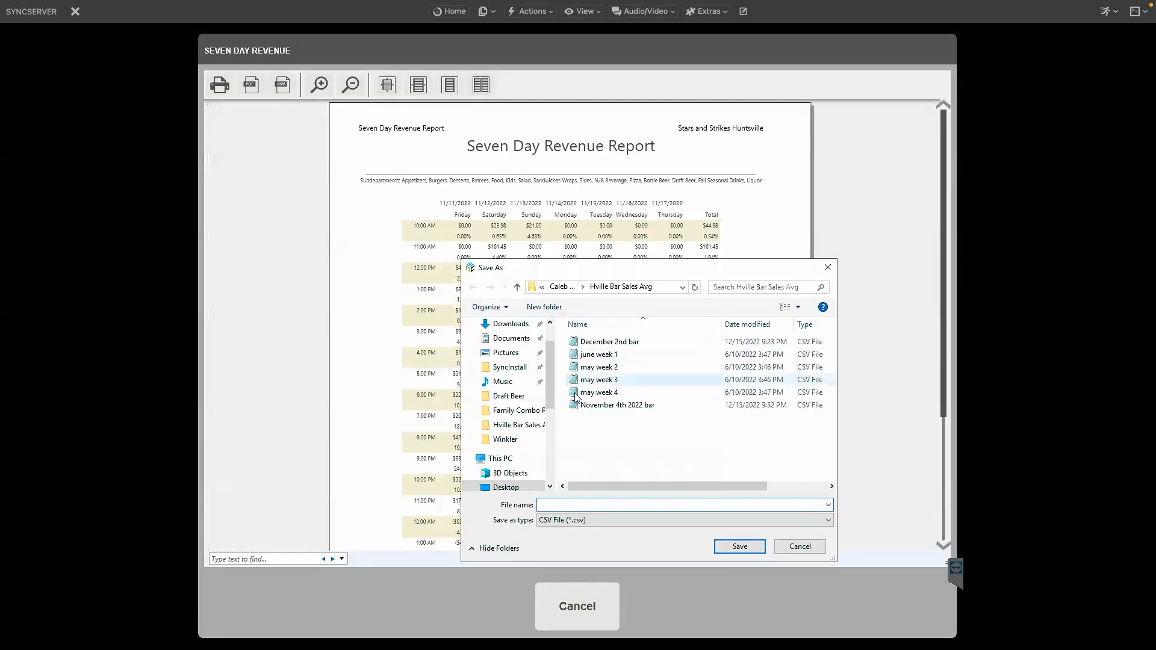
{"action": "type", "text": "N"}
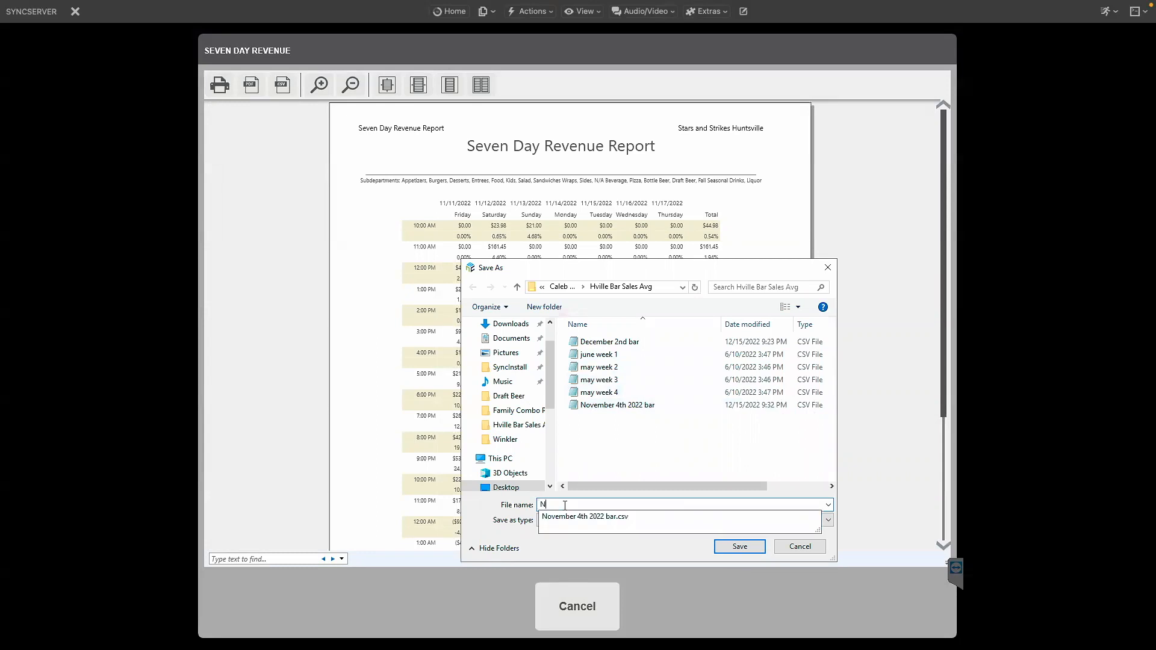
{"action": "type", "text": "ovember 11"}
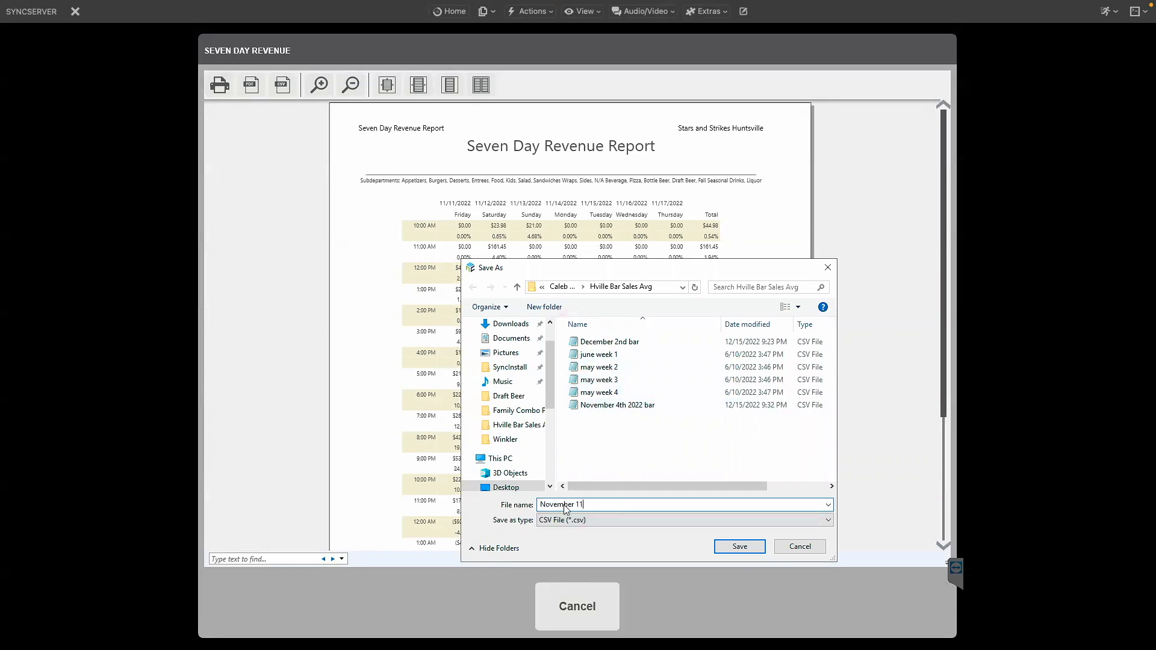
{"action": "type", "text": "th 2022 bar"}
{"action": "left_click", "coordinate": [749, 547]}
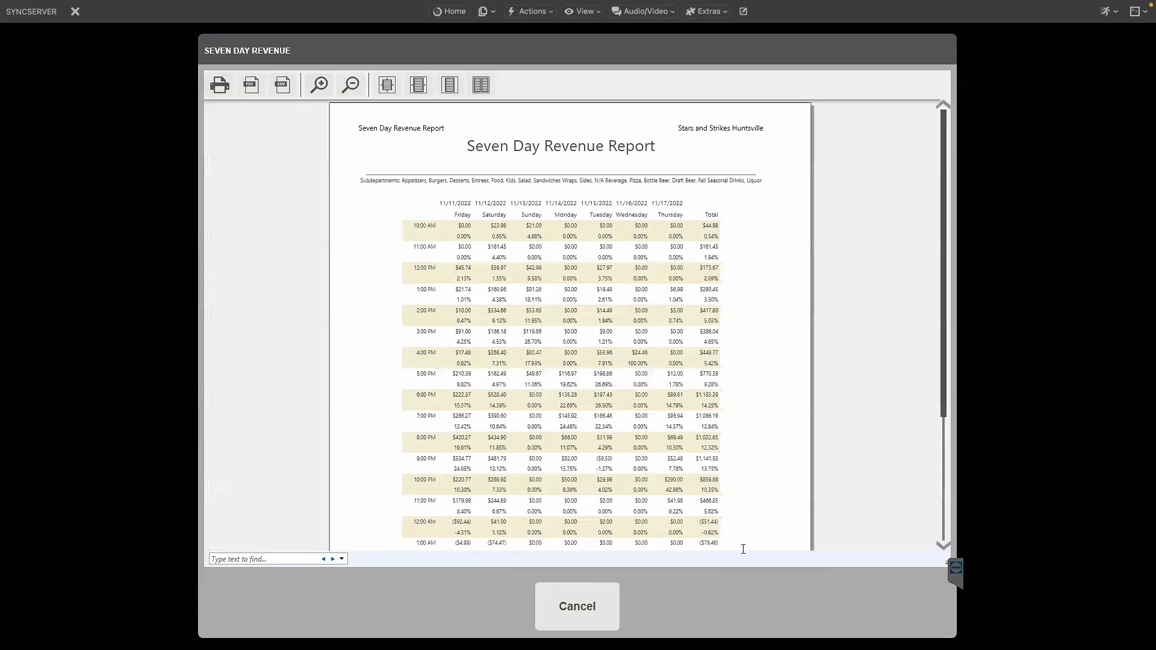
{"action": "left_click", "coordinate": [575, 592]}
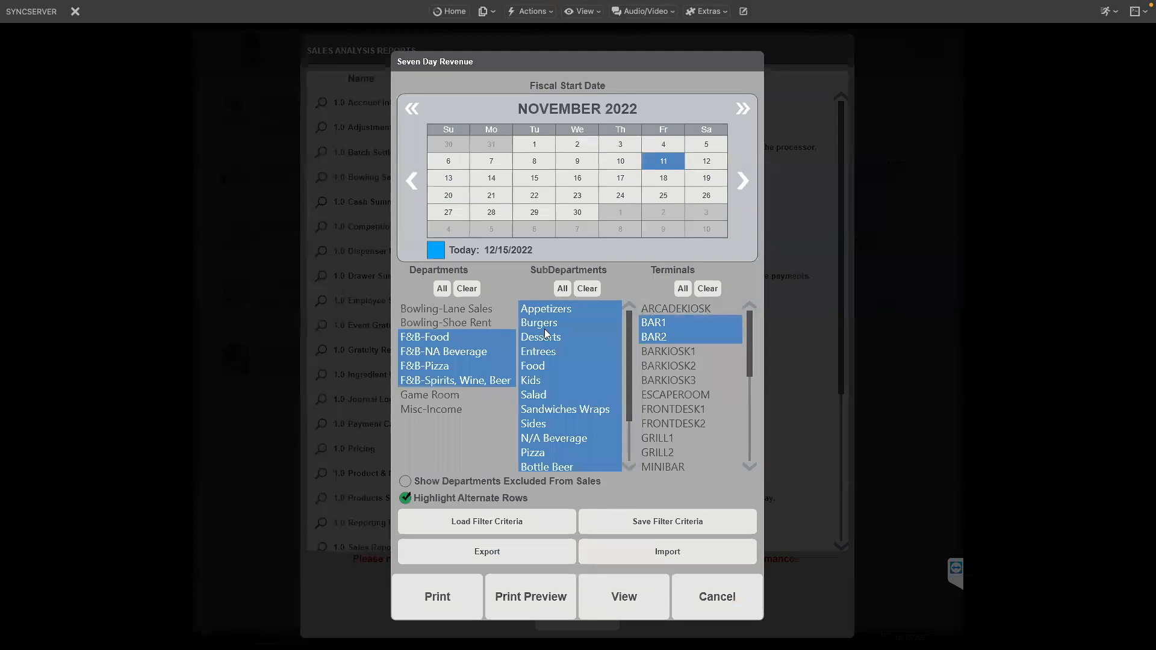
Set the start date to November 18, 2022 and reselect the four F&B departments and terminals BAR1 and BAR2.
{"action": "left_click", "coordinate": [663, 180]}
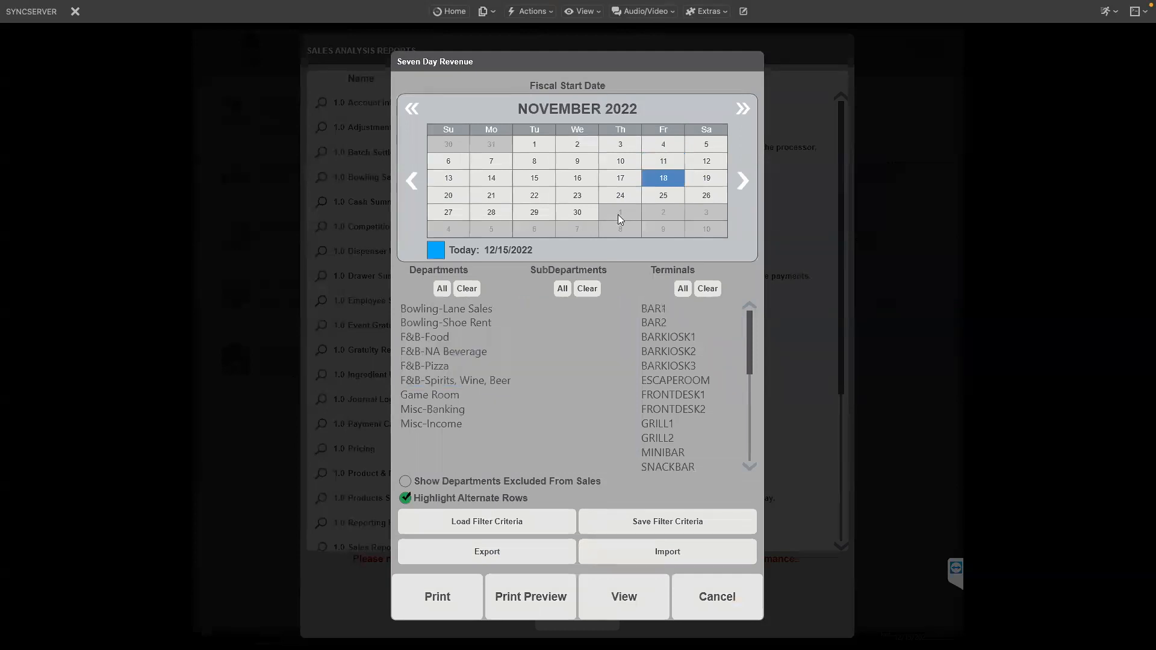
{"action": "left_click", "coordinate": [440, 353]}
{"action": "left_click", "coordinate": [434, 339]}
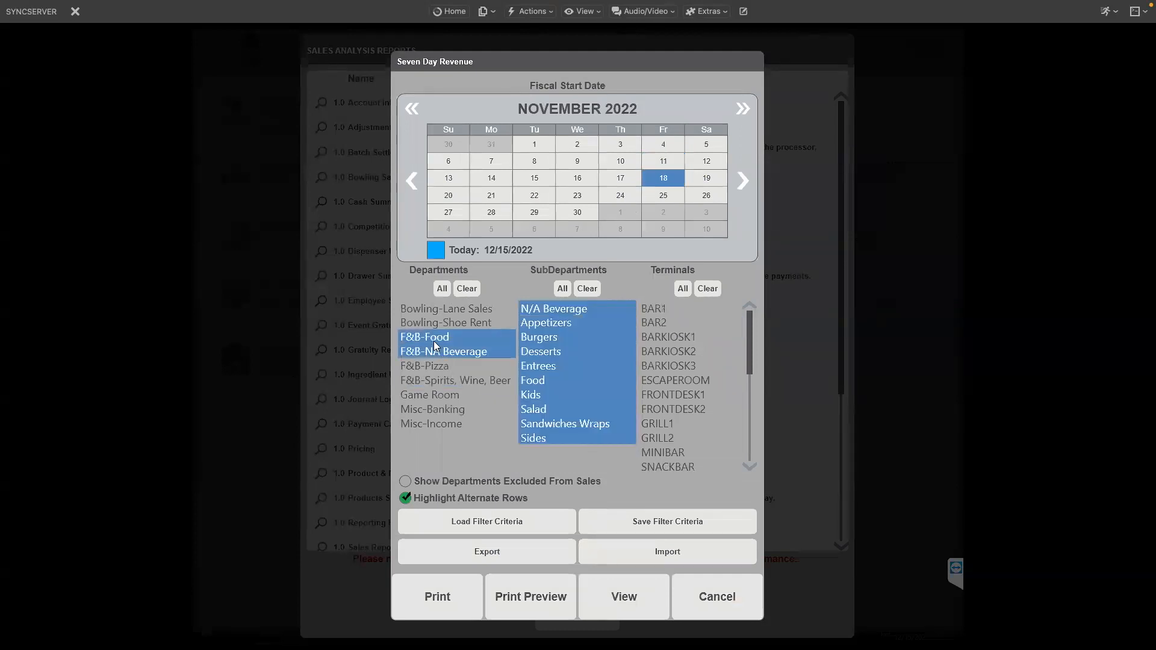
{"action": "left_click", "coordinate": [431, 365]}
{"action": "left_click", "coordinate": [428, 378]}
{"action": "left_click", "coordinate": [668, 309]}
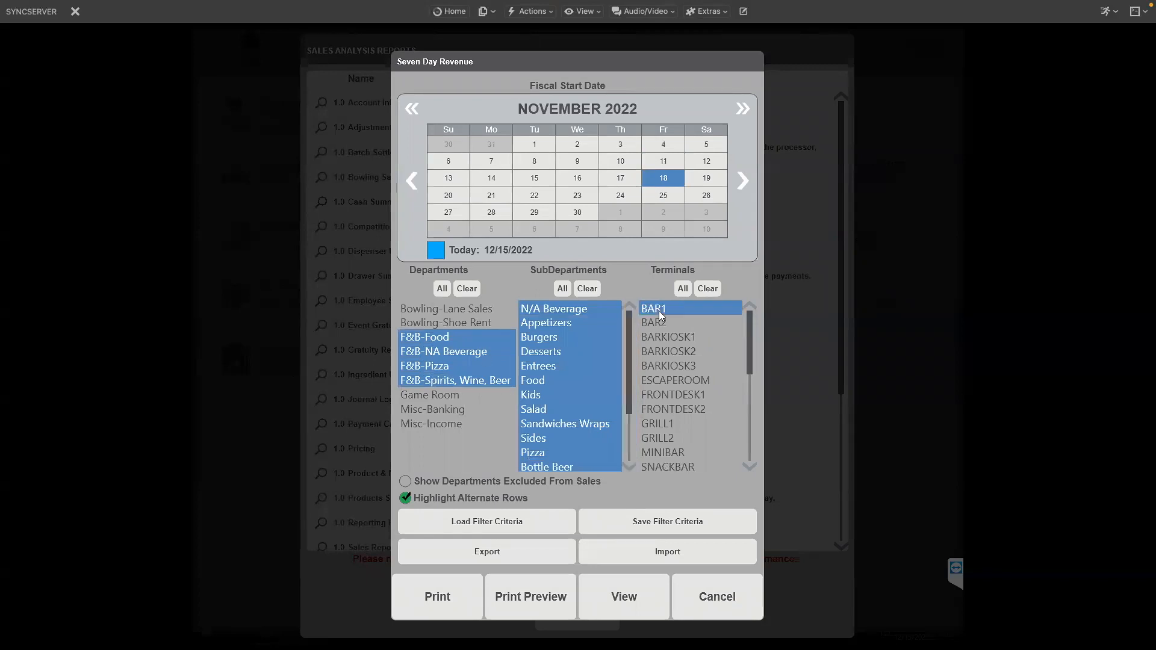
{"action": "left_click", "coordinate": [655, 321]}
Preview the report, export it as CSV named November 18th 2022, and close the preview.
{"action": "left_click", "coordinate": [551, 577]}
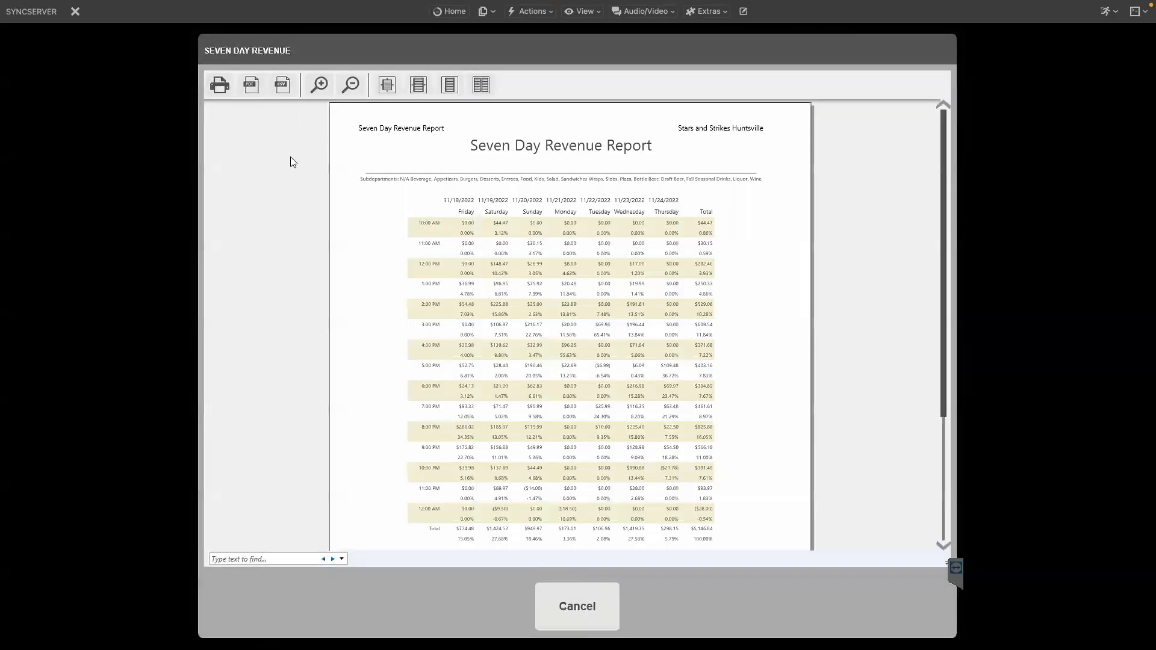
{"action": "left_click", "coordinate": [282, 84]}
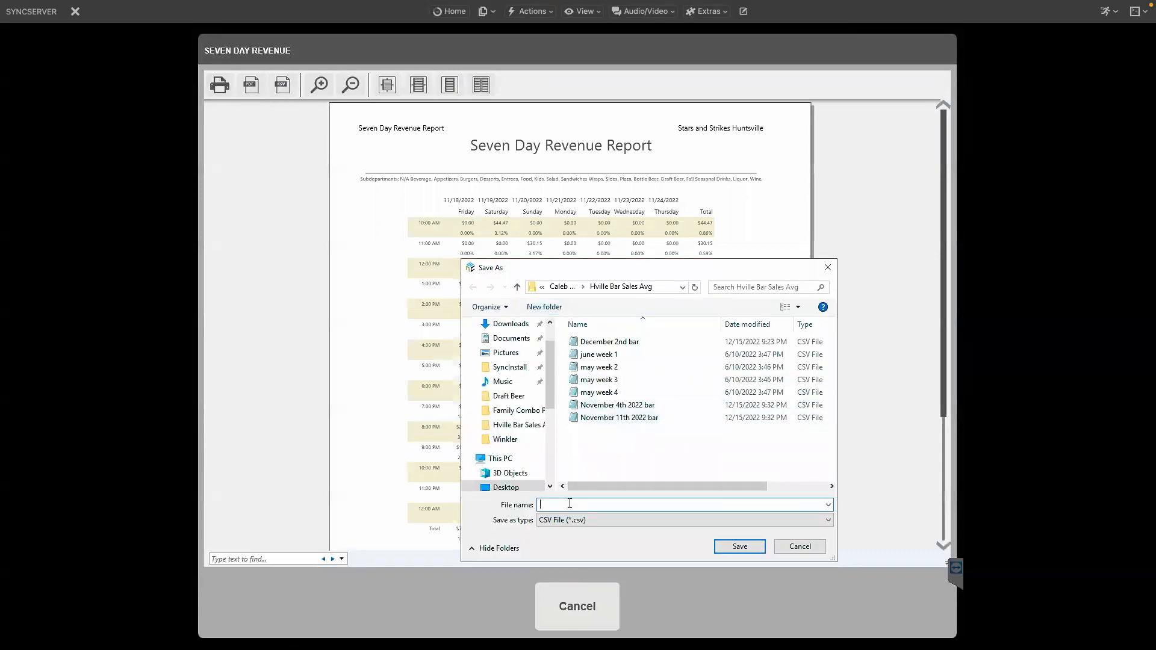
{"action": "type", "text": "No"}
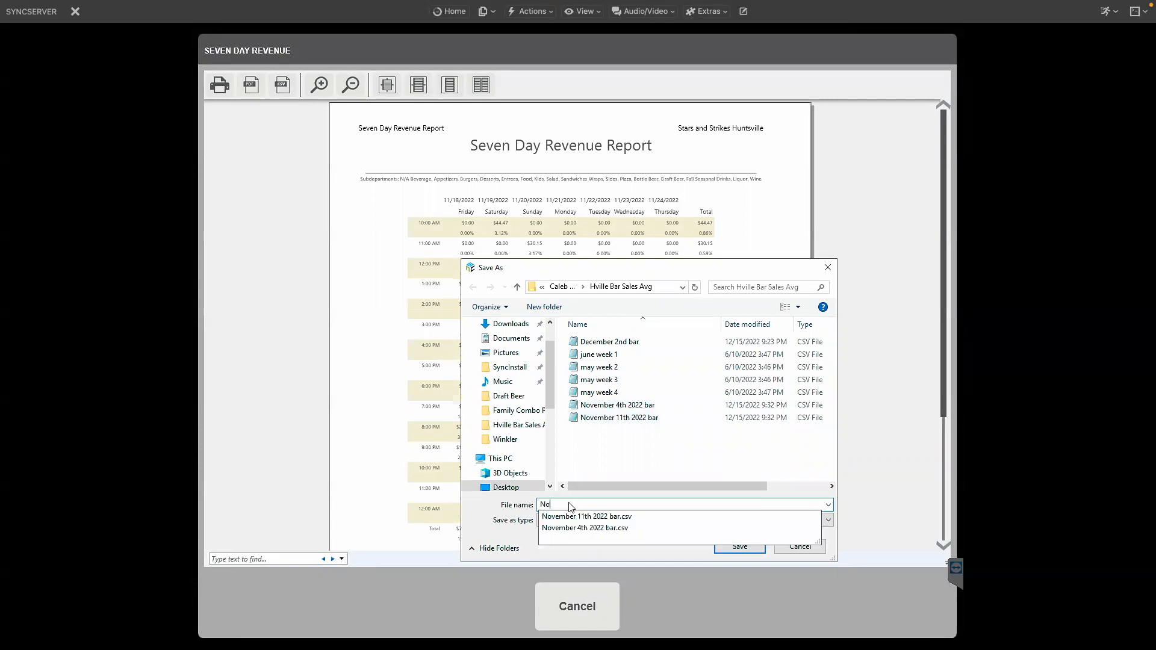
{"action": "type", "text": "vember 18th 2022"}
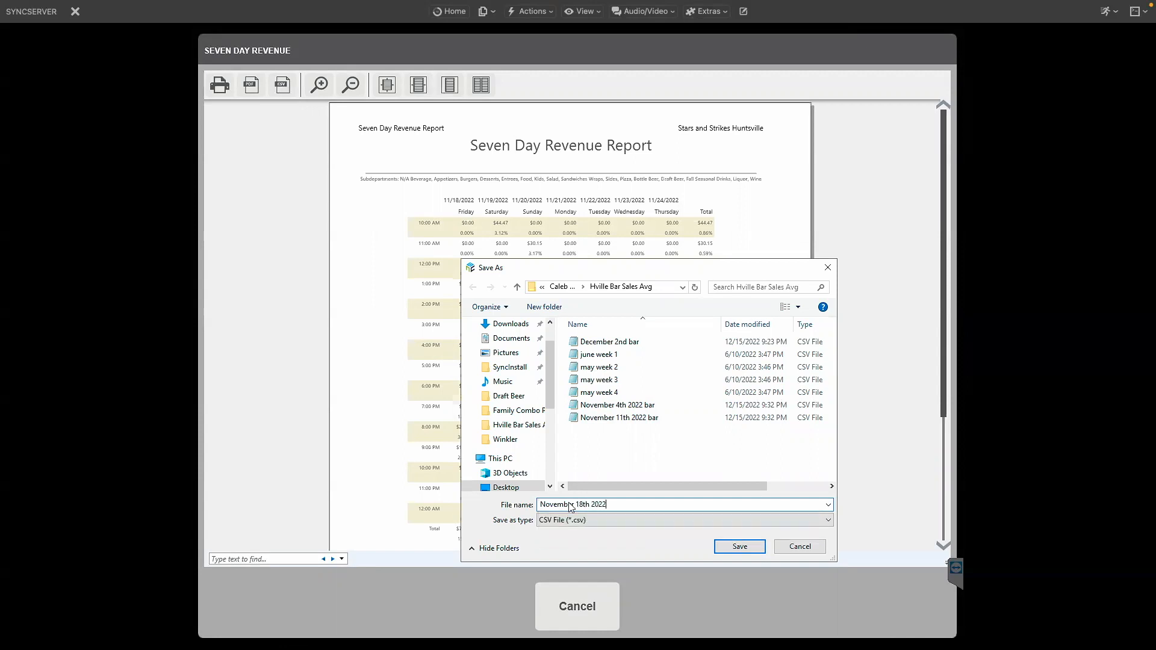
{"action": "left_click", "coordinate": [754, 547]}
{"action": "left_click", "coordinate": [579, 605]}
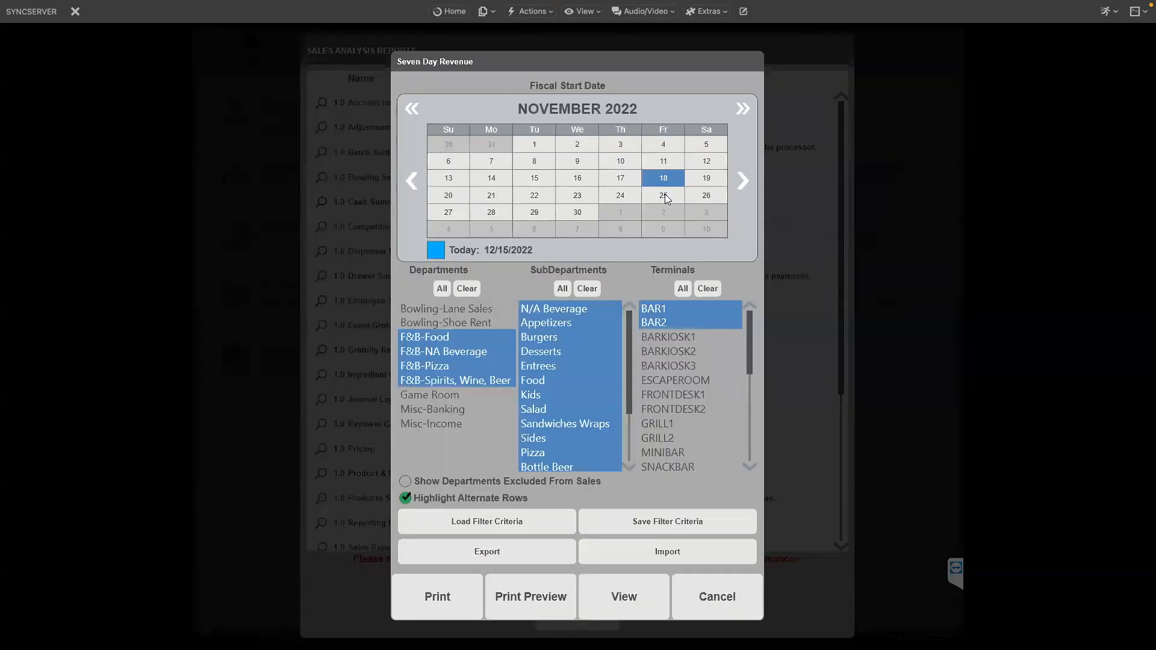
Set the start date to November 25, 2022 and reselect the four F&B departments and terminals BAR1 and BAR2.
{"action": "left_click", "coordinate": [663, 195]}
{"action": "left_click_drag", "start_coordinate": [430, 336], "coordinate": [428, 377]}
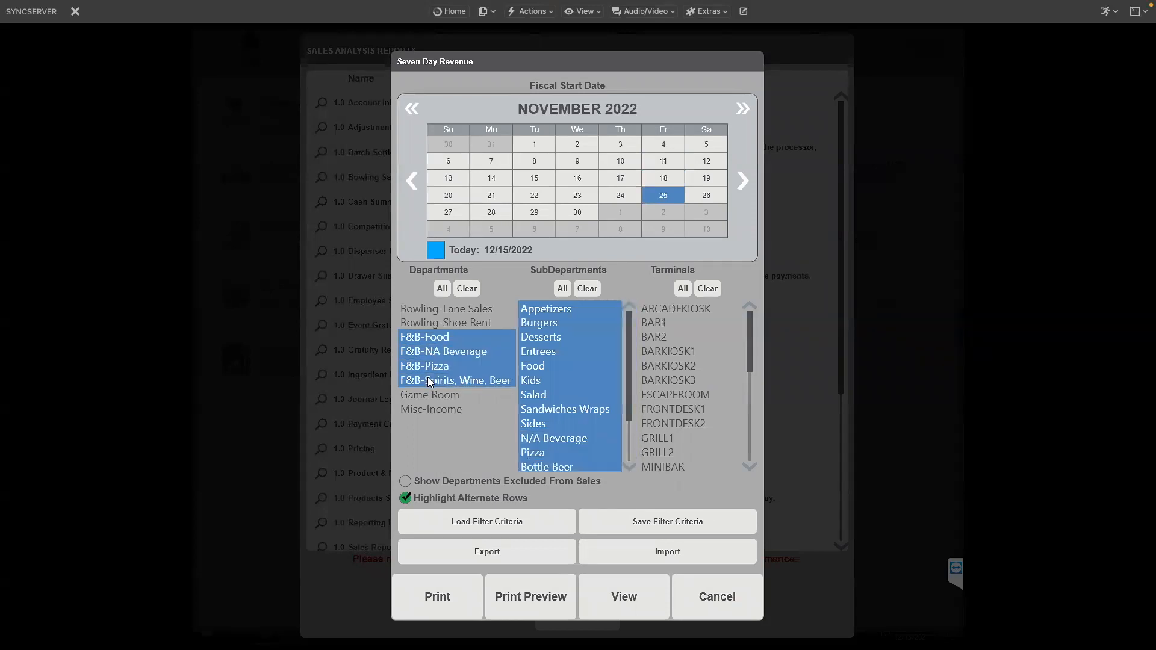
{"action": "left_click_drag", "start_coordinate": [661, 324], "coordinate": [656, 337]}
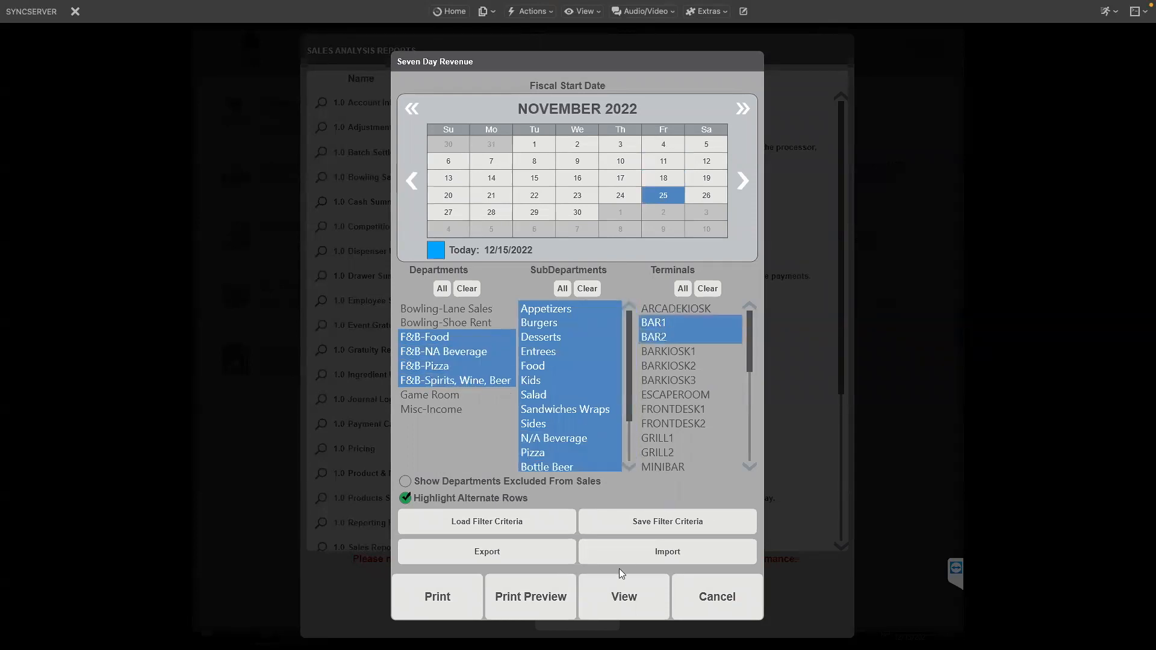
Preview the report, export it as CSV named November 25th 2022, and close the preview.
{"action": "left_click", "coordinate": [544, 591]}
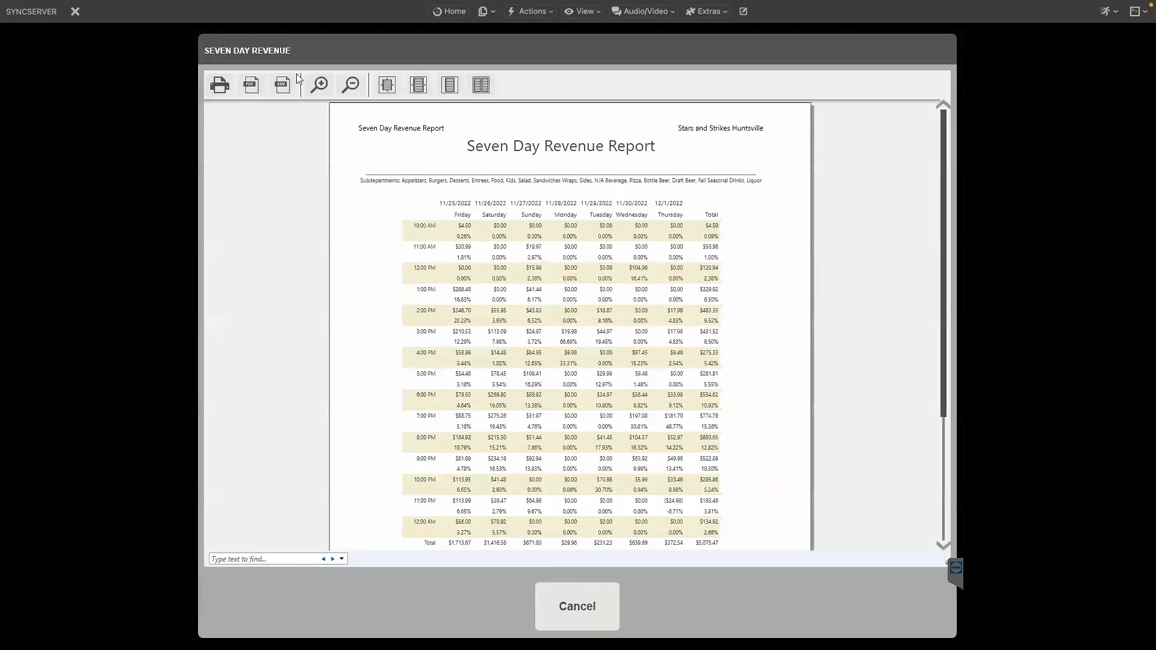
{"action": "left_click", "coordinate": [282, 84]}
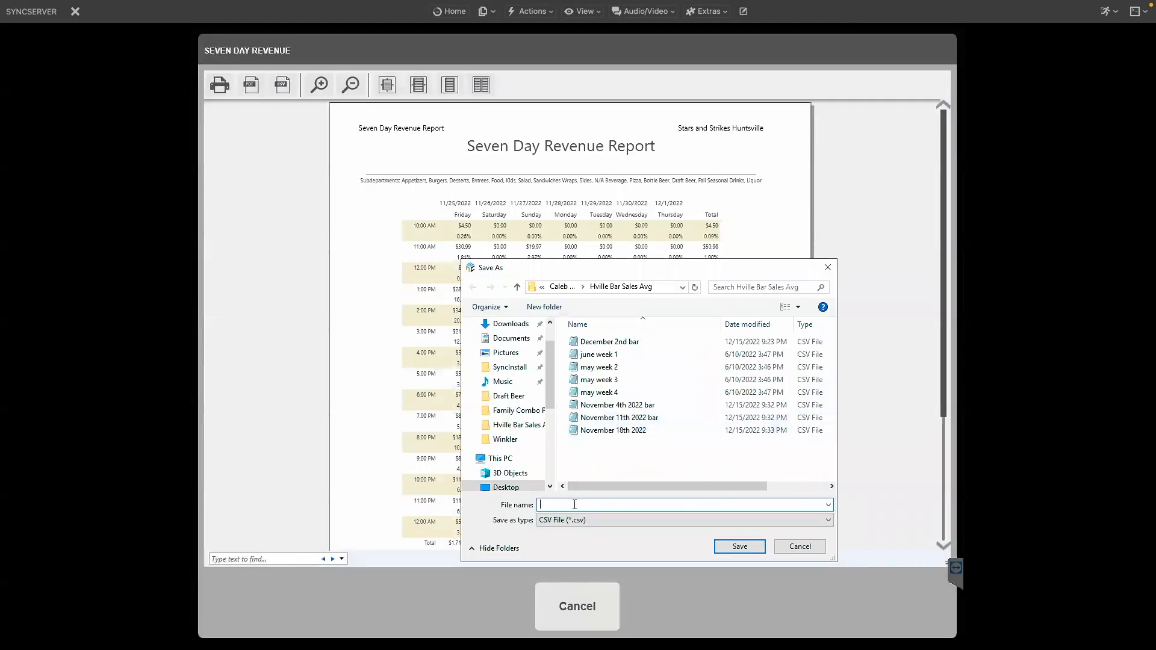
{"action": "type", "text": "November 25"}
{"action": "left_click", "coordinate": [742, 548]}
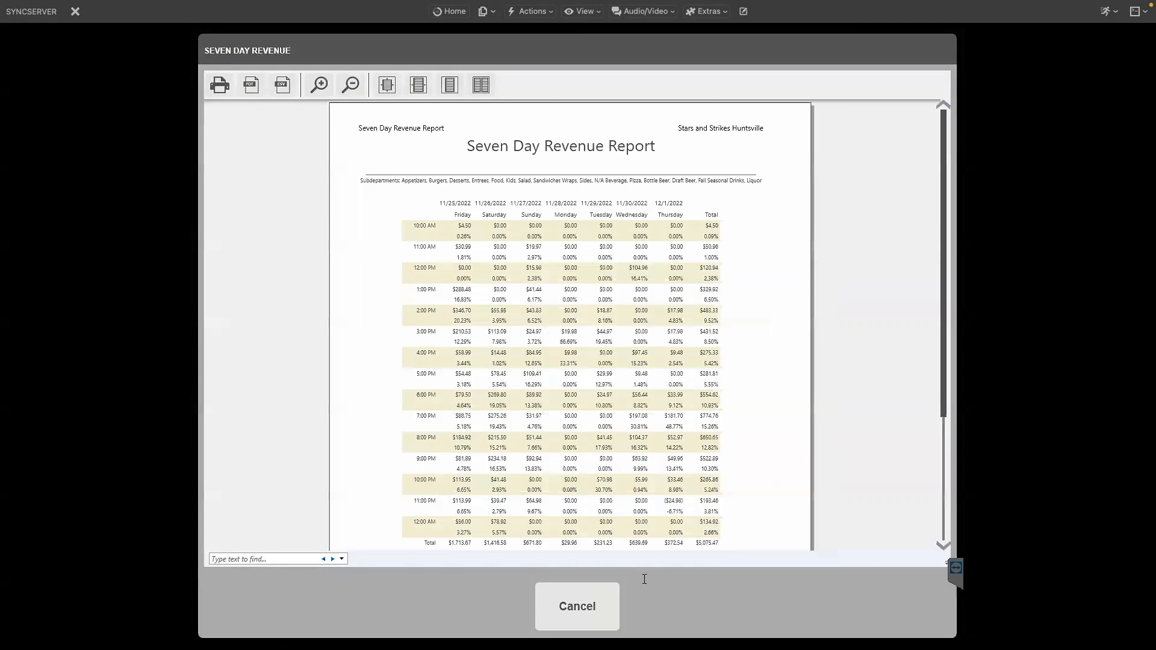
{"action": "left_click", "coordinate": [596, 591]}
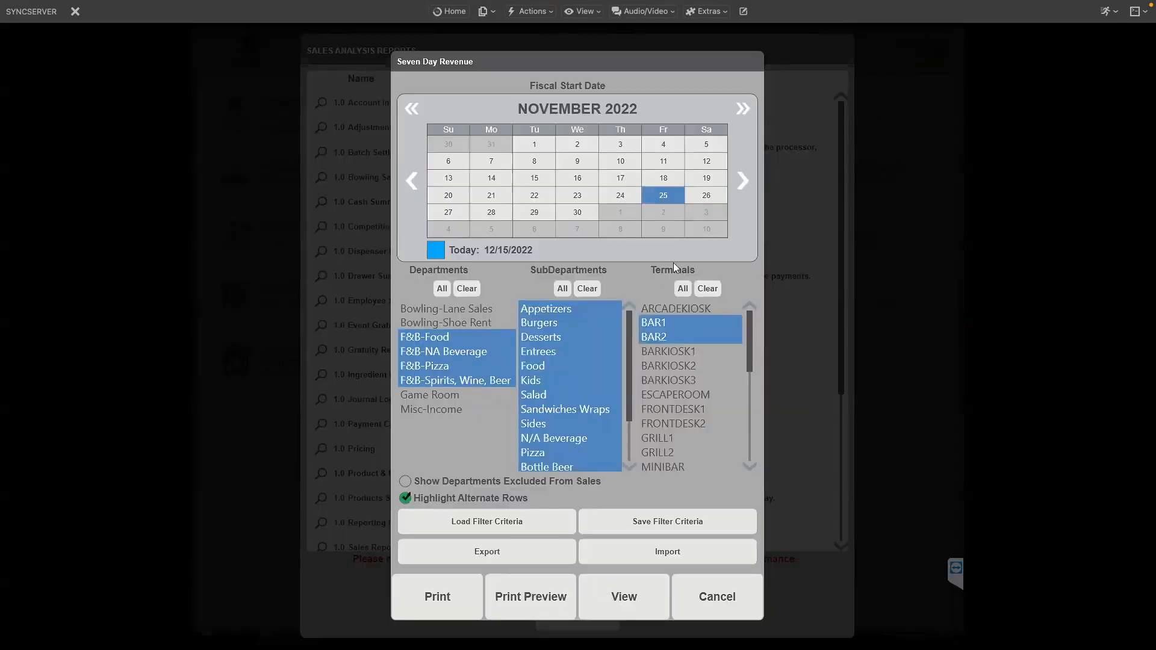
Close the Seven Day Revenue dialog and log out of the back office.
{"action": "left_click", "coordinate": [682, 583]}
{"action": "left_click", "coordinate": [589, 592]}
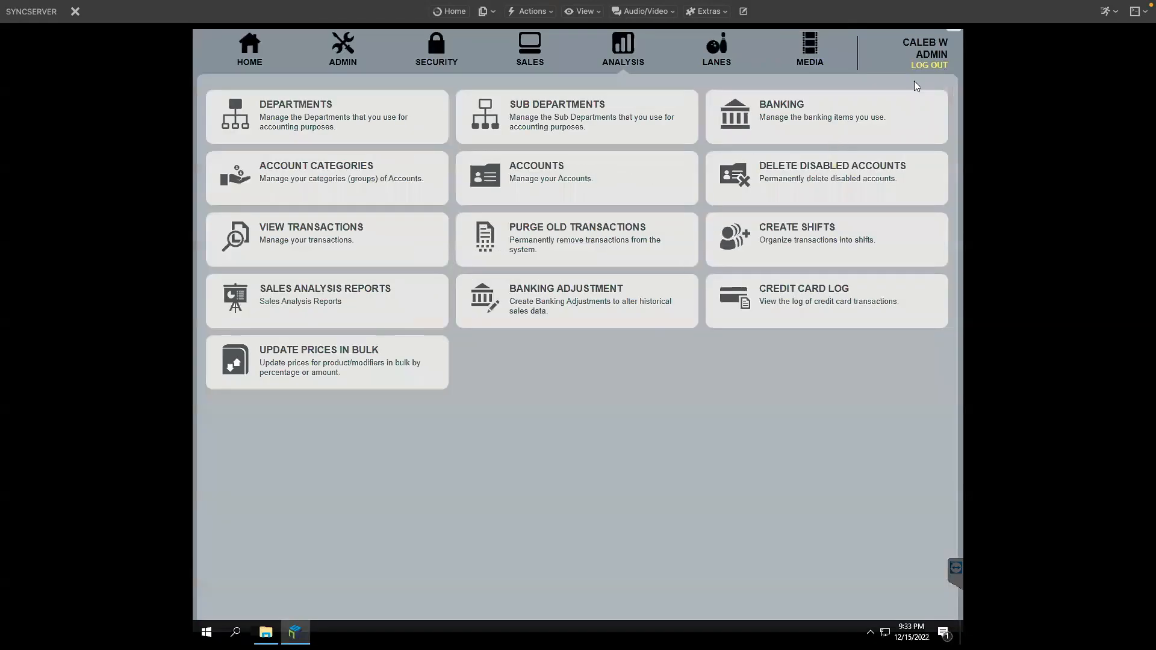
{"action": "left_click", "coordinate": [927, 65]}
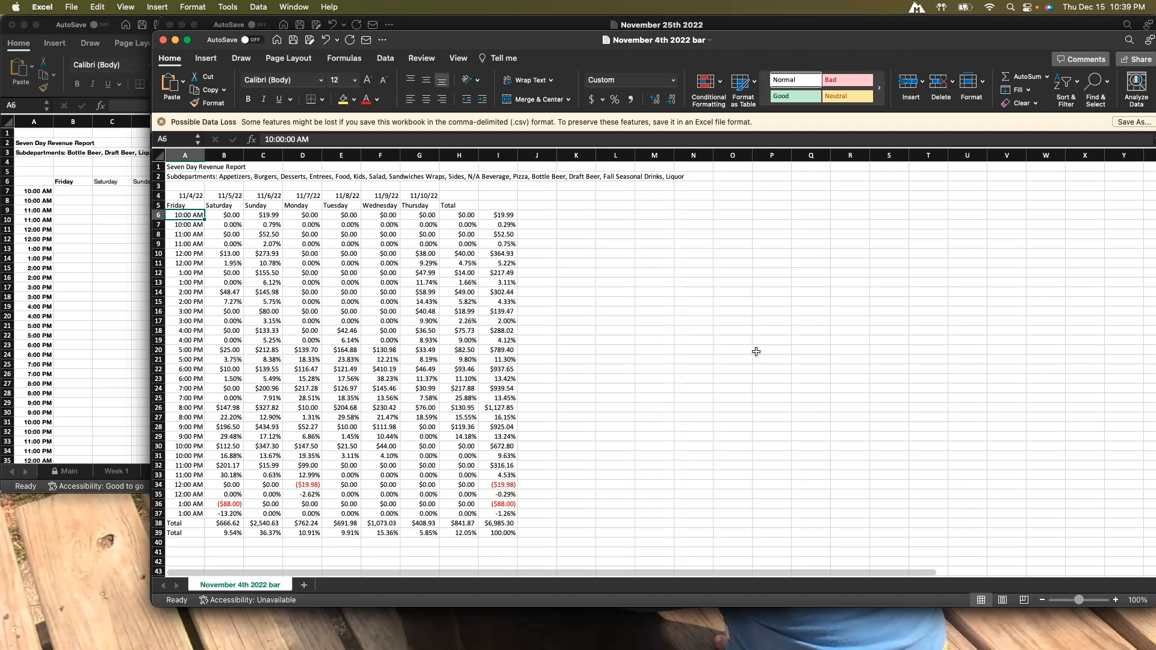
Copy the report data range B6:I39 from the November 4th 2022 bar workbook.
{"action": "left_click", "coordinate": [641, 325]}
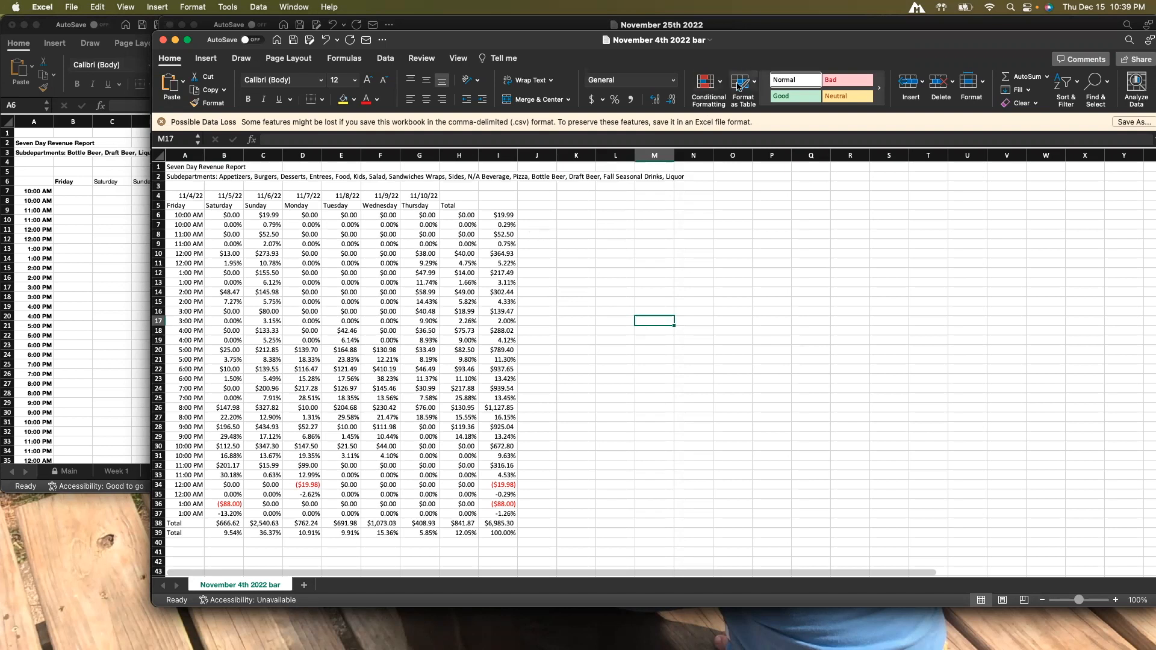
{"action": "left_click_drag", "start_coordinate": [734, 46], "coordinate": [739, 51]}
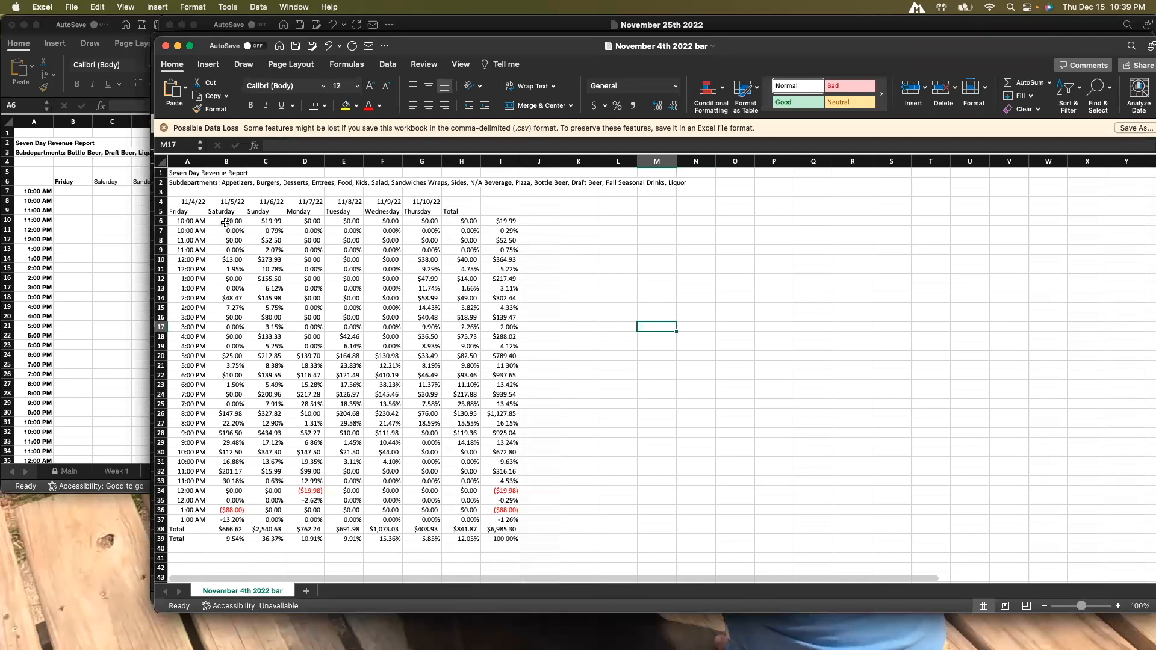
{"action": "left_click_drag", "start_coordinate": [226, 223], "coordinate": [509, 537]}
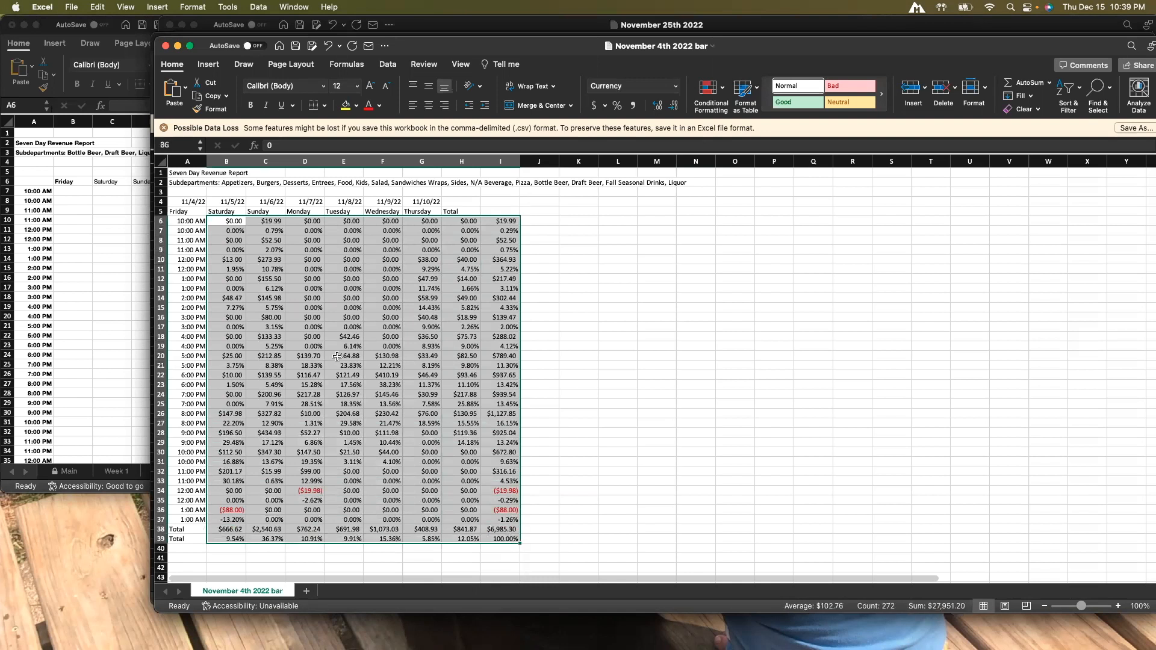
{"action": "right_click", "coordinate": [274, 278]}
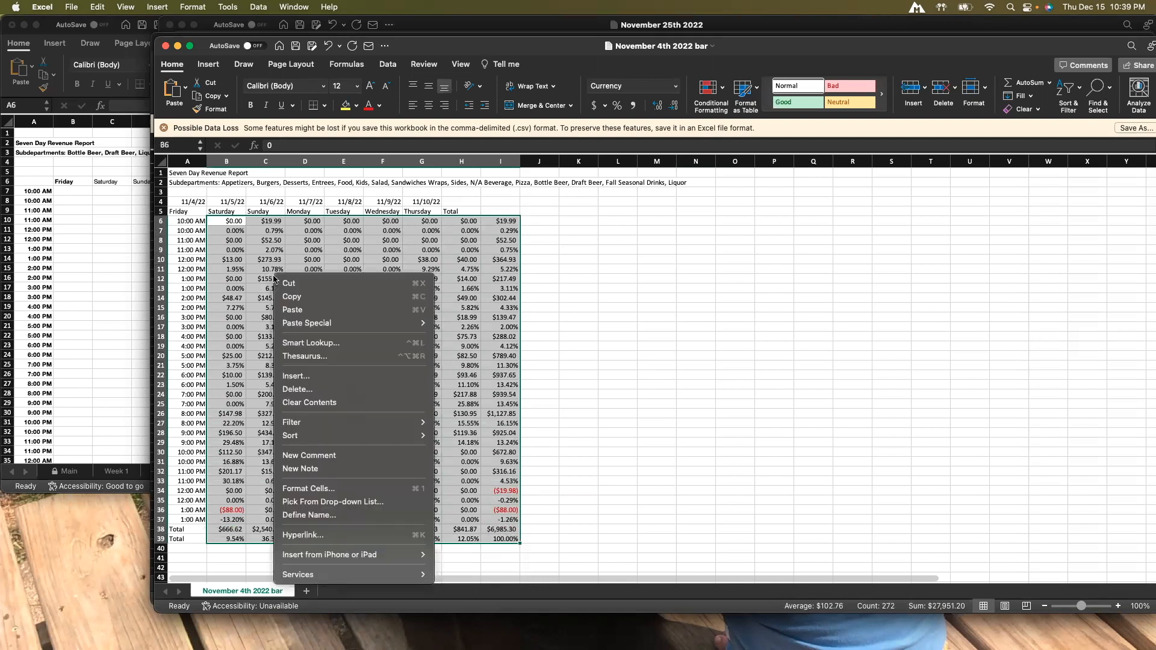
{"action": "left_click", "coordinate": [297, 296]}
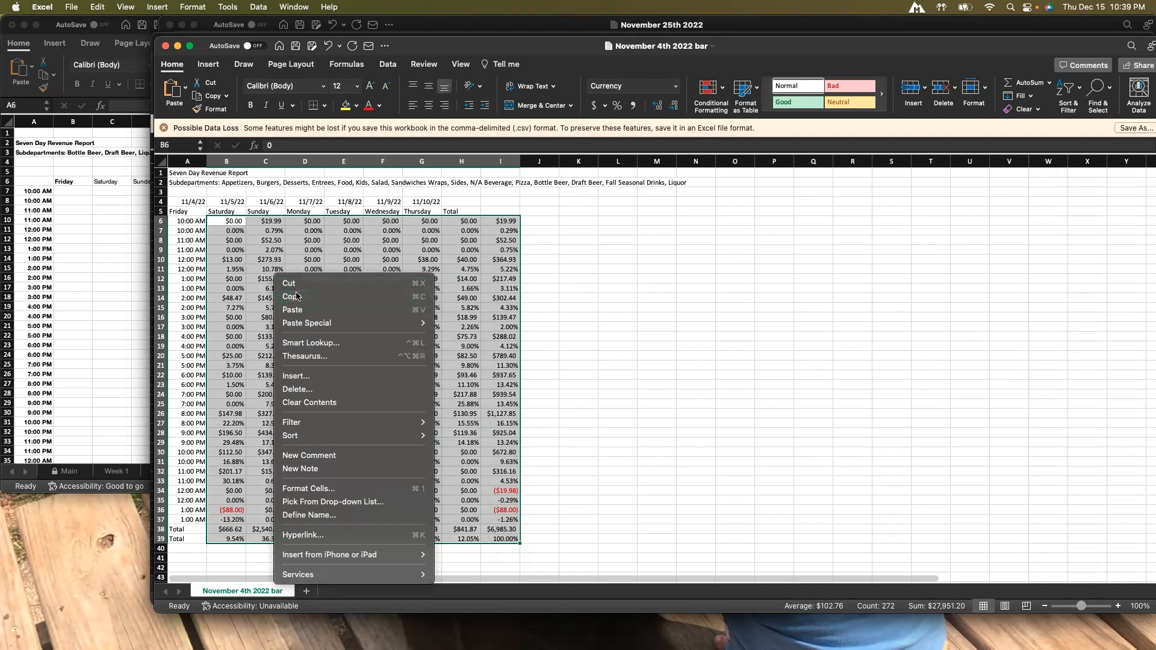
Paste the copied data as values into cell B7 of the Week 1 sheet in the Bartender Labor Tool Sheet workbook.
{"action": "left_click", "coordinate": [128, 264]}
{"action": "left_click", "coordinate": [425, 365]}
{"action": "left_click_drag", "start_coordinate": [347, 31], "coordinate": [407, 76]}
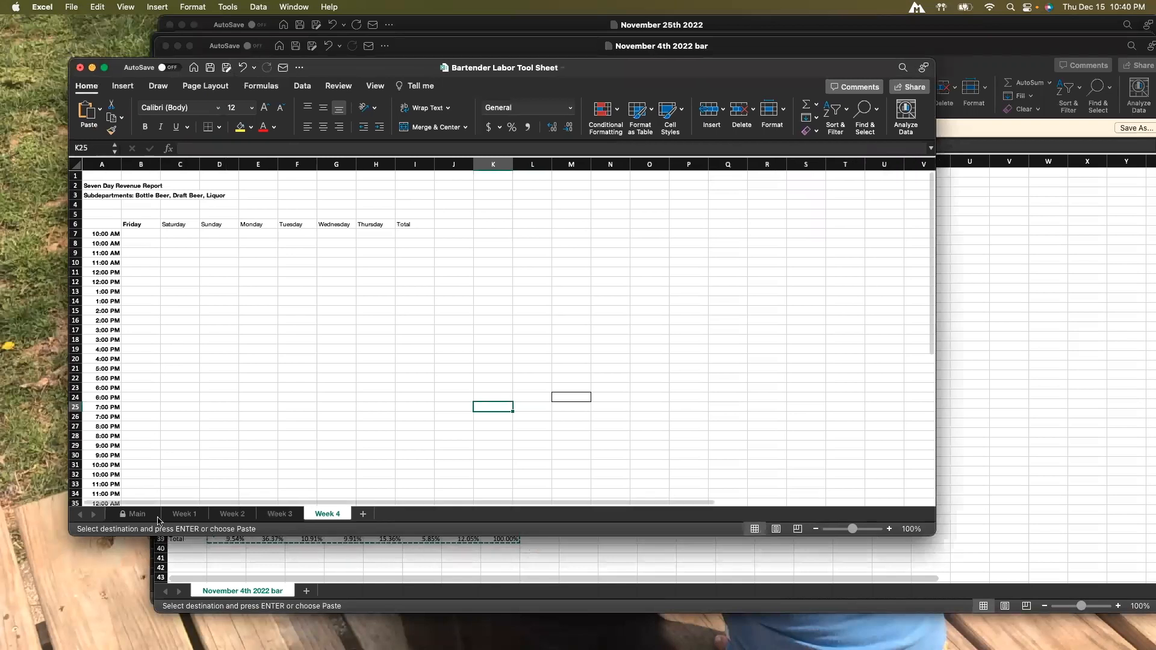
{"action": "left_click", "coordinate": [175, 515]}
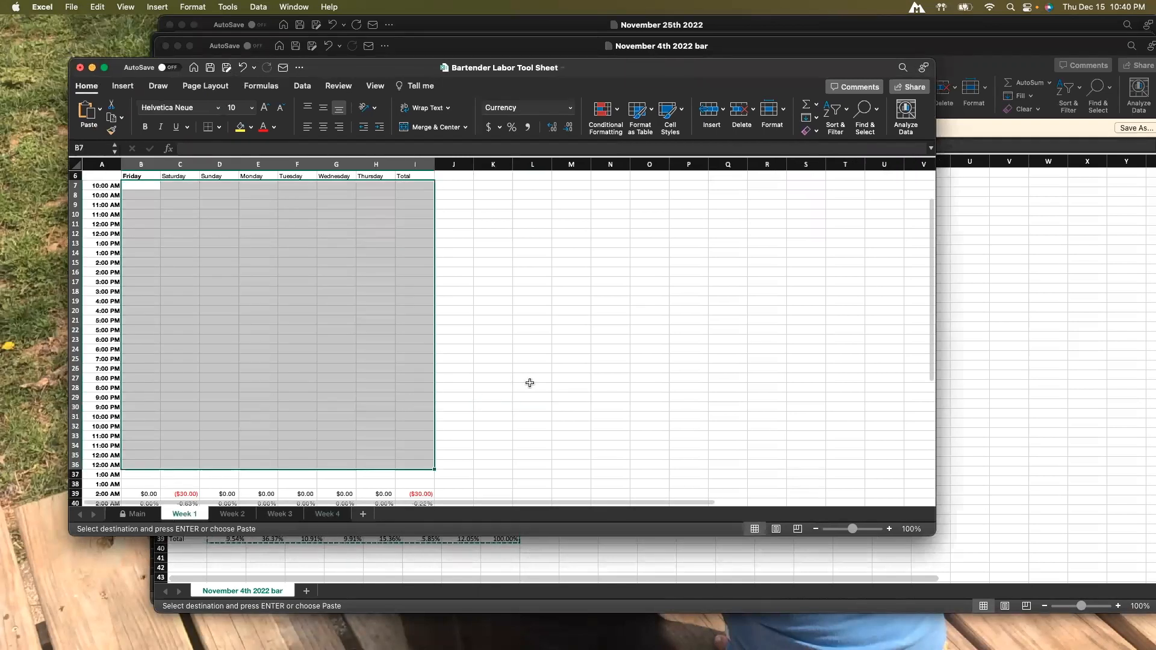
{"action": "left_click", "coordinate": [530, 385]}
{"action": "scroll", "coordinate": [353, 340], "scroll_direction": "up", "scroll_amount": 3}
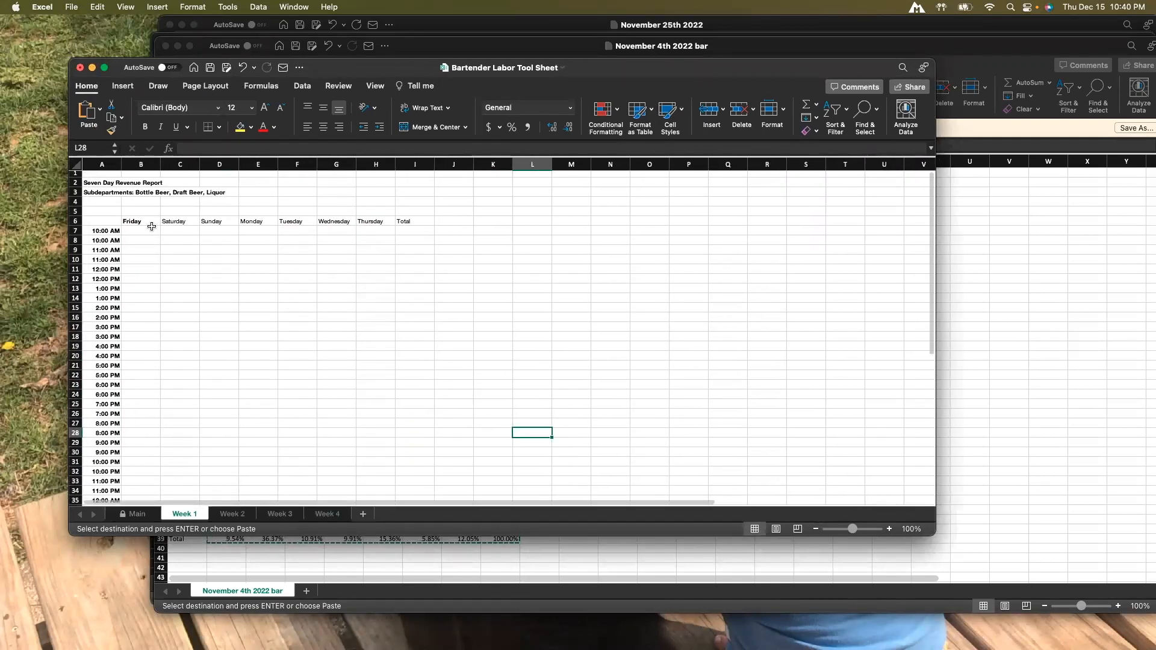
{"action": "left_click", "coordinate": [138, 232]}
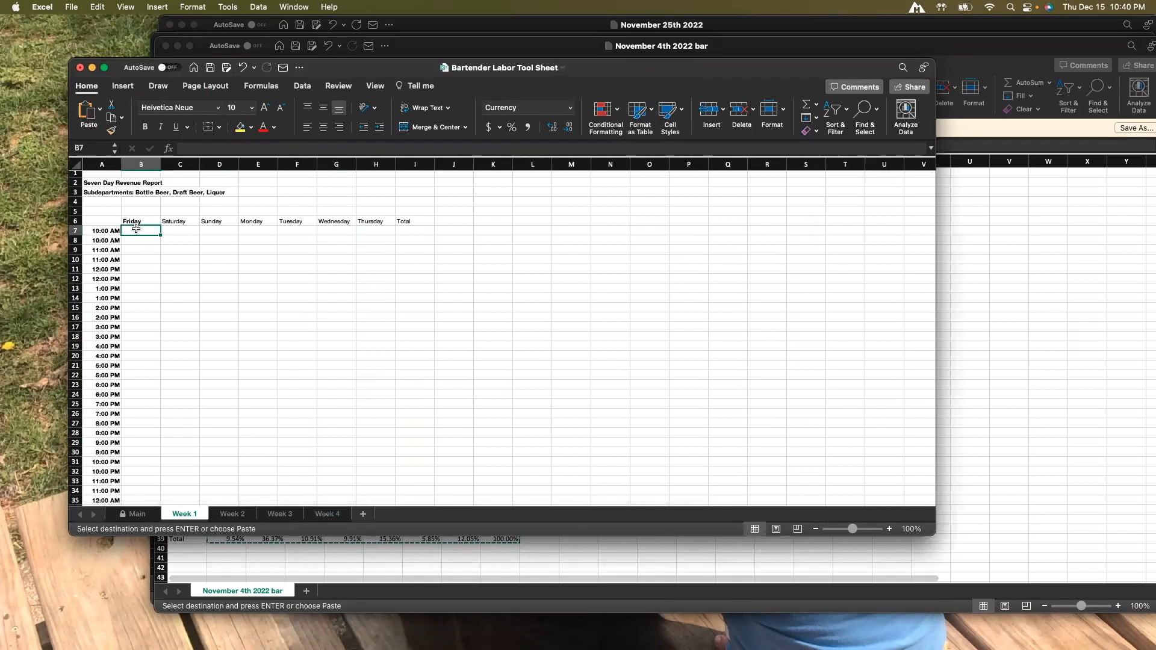
{"action": "right_click", "coordinate": [136, 229]}
{"action": "mouse_move", "coordinate": [174, 280]}
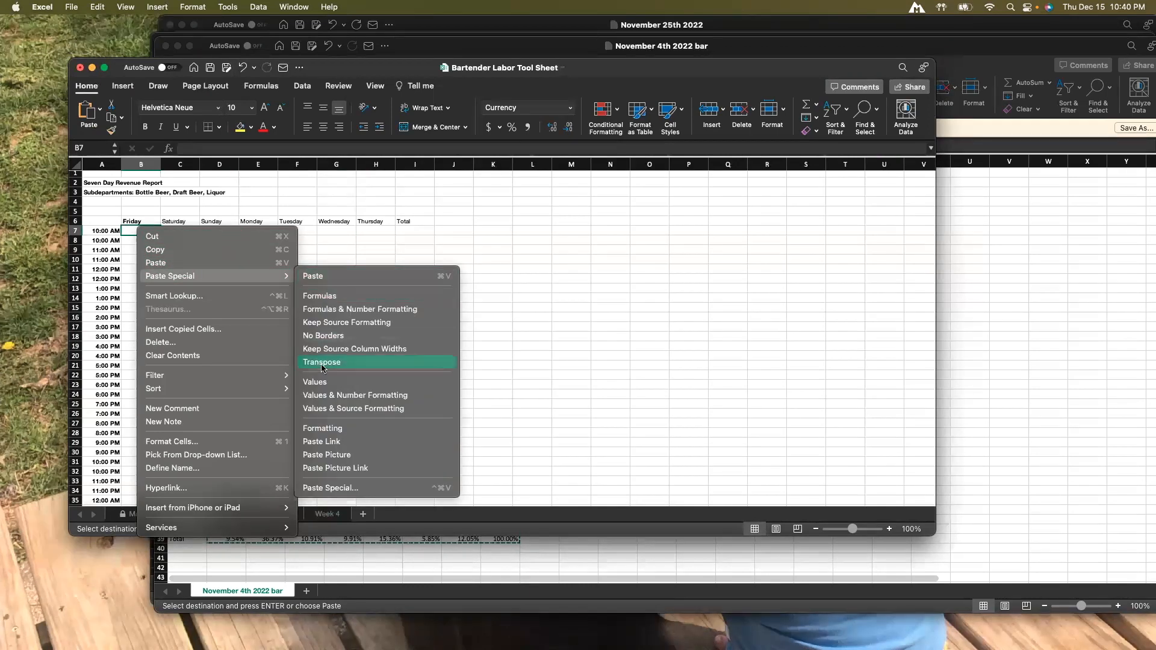
{"action": "left_click", "coordinate": [318, 386]}
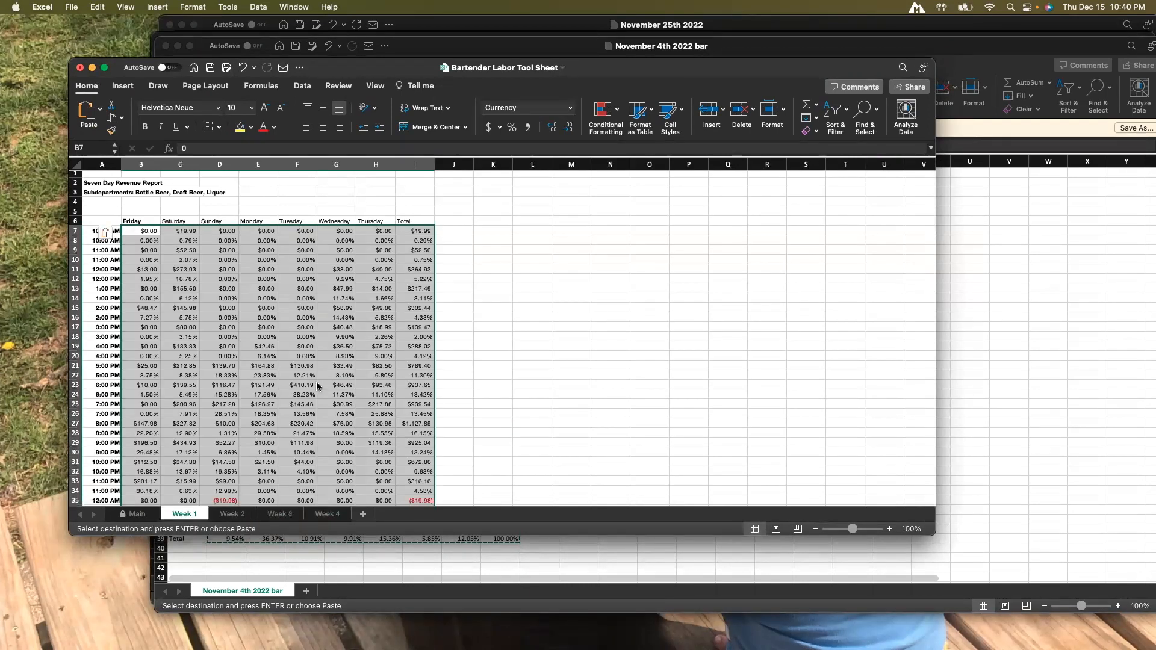
Undo the values paste on the Week 1 sheet.
{"action": "left_click", "coordinate": [548, 348]}
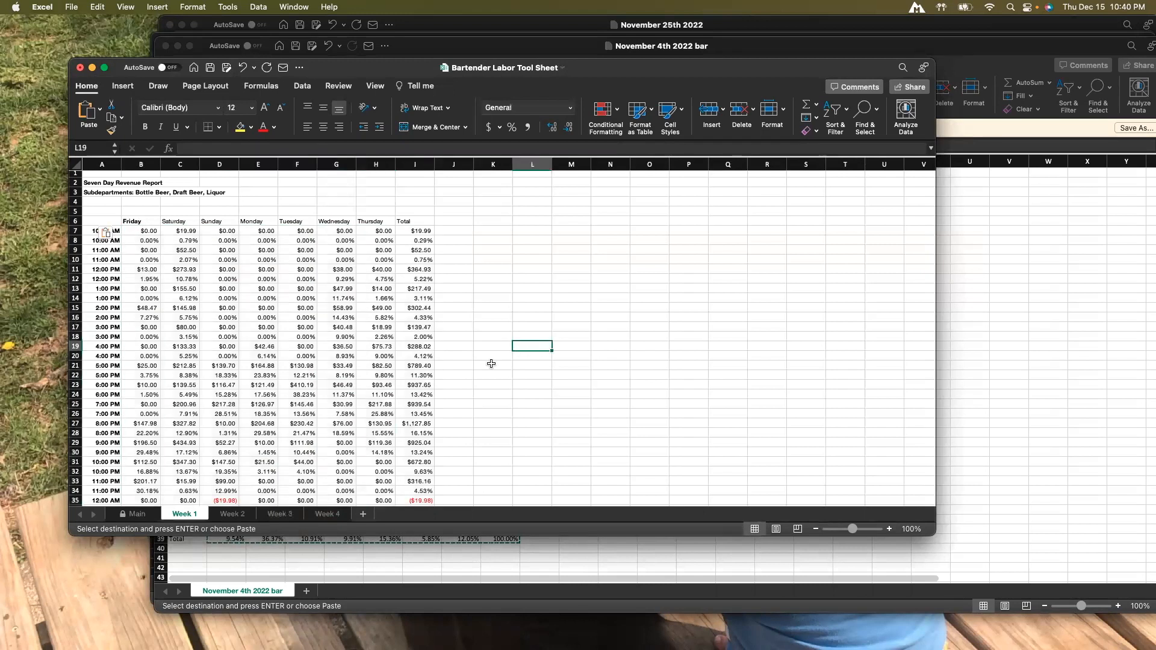
{"action": "scroll", "coordinate": [490, 363], "scroll_direction": "down", "scroll_amount": 4}
{"action": "scroll", "coordinate": [491, 364], "scroll_direction": "up", "scroll_amount": 4}
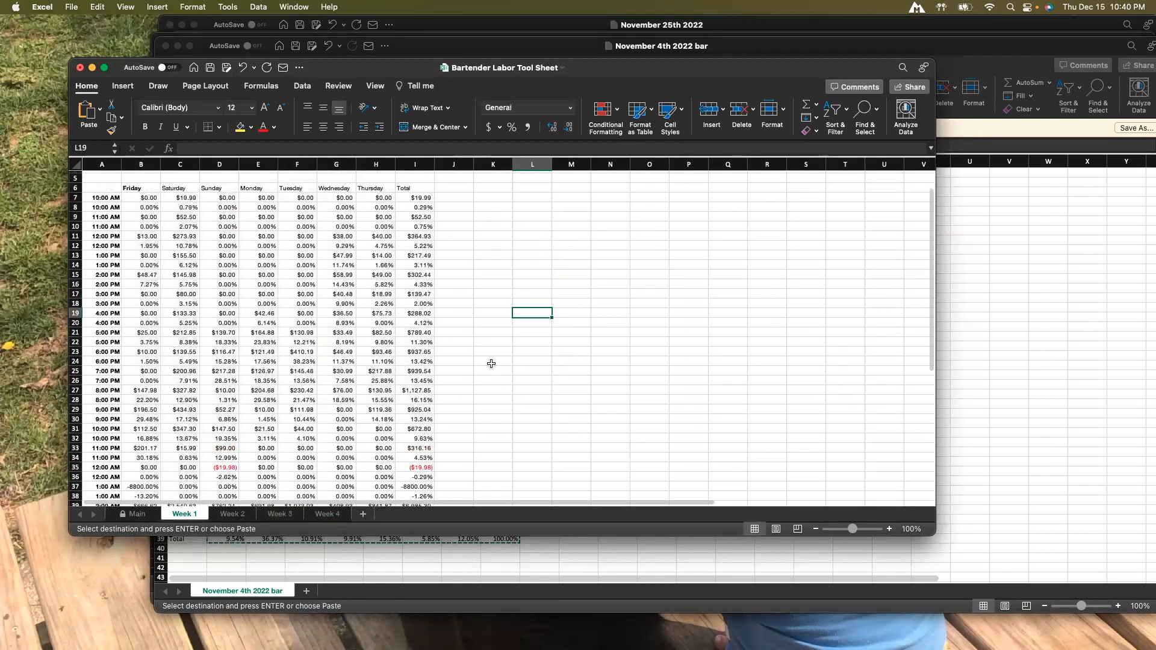
{"action": "key", "text": "super+z"}
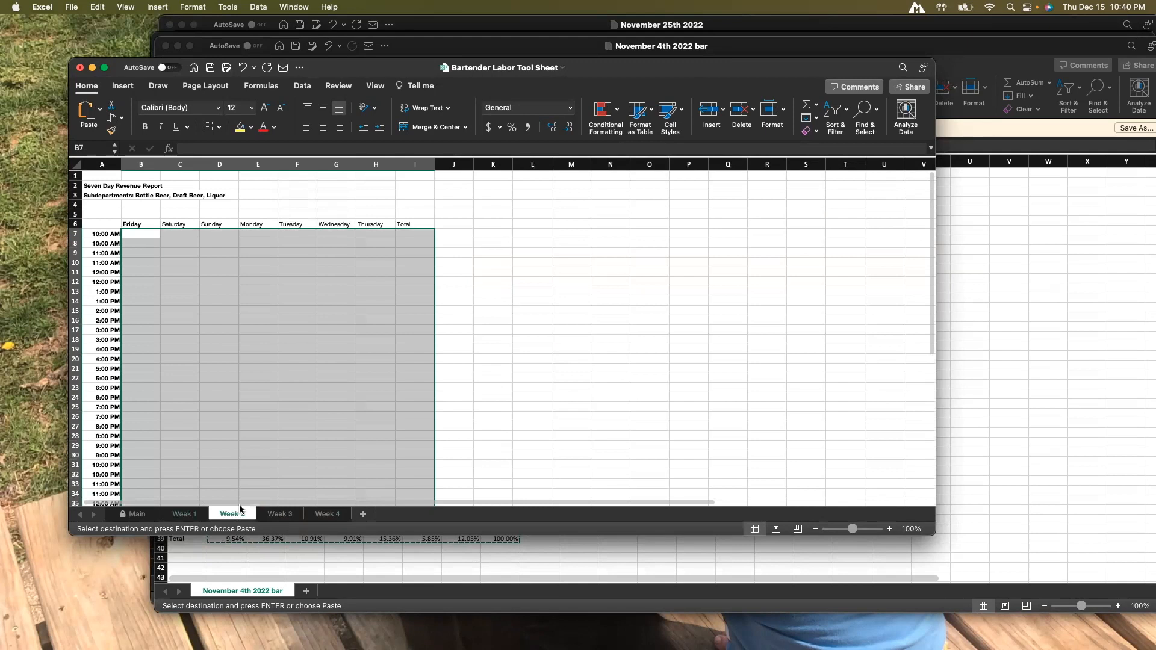
Close the November 4th 2022 bar workbook without keeping the clipboard contents.
{"action": "left_click", "coordinate": [1019, 368]}
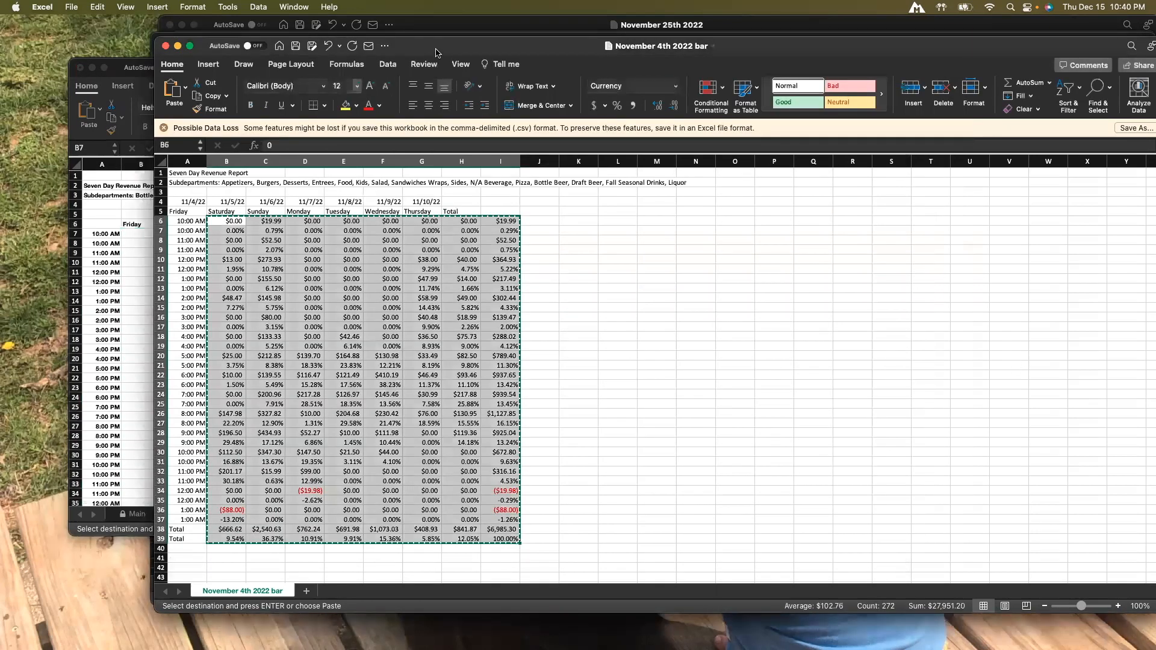
{"action": "left_click", "coordinate": [167, 47]}
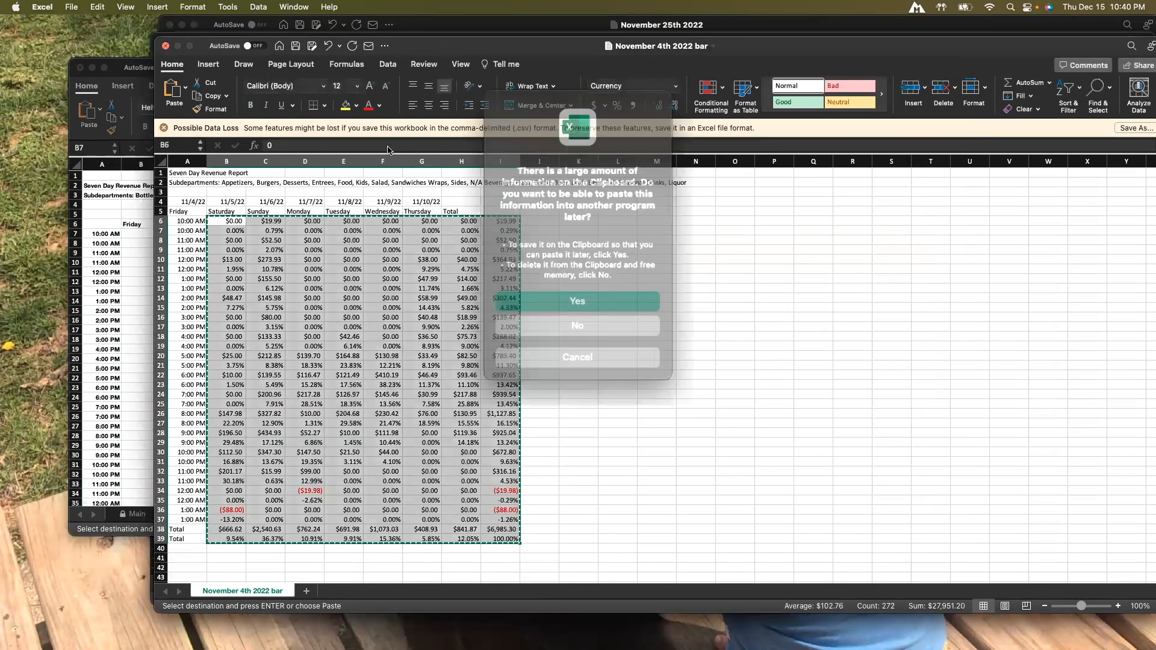
{"action": "left_click", "coordinate": [564, 317]}
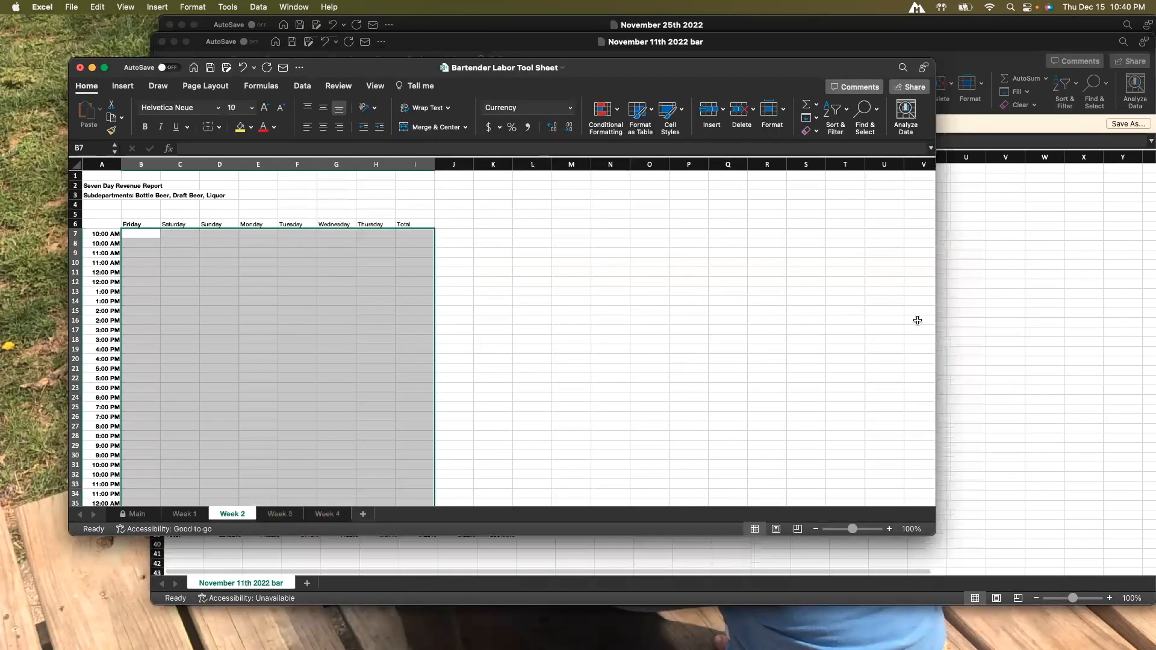
Copy the report data range B6:I39 from the November 11th 2022 bar workbook.
{"action": "left_click", "coordinate": [982, 322]}
{"action": "left_click_drag", "start_coordinate": [229, 215], "coordinate": [500, 531]}
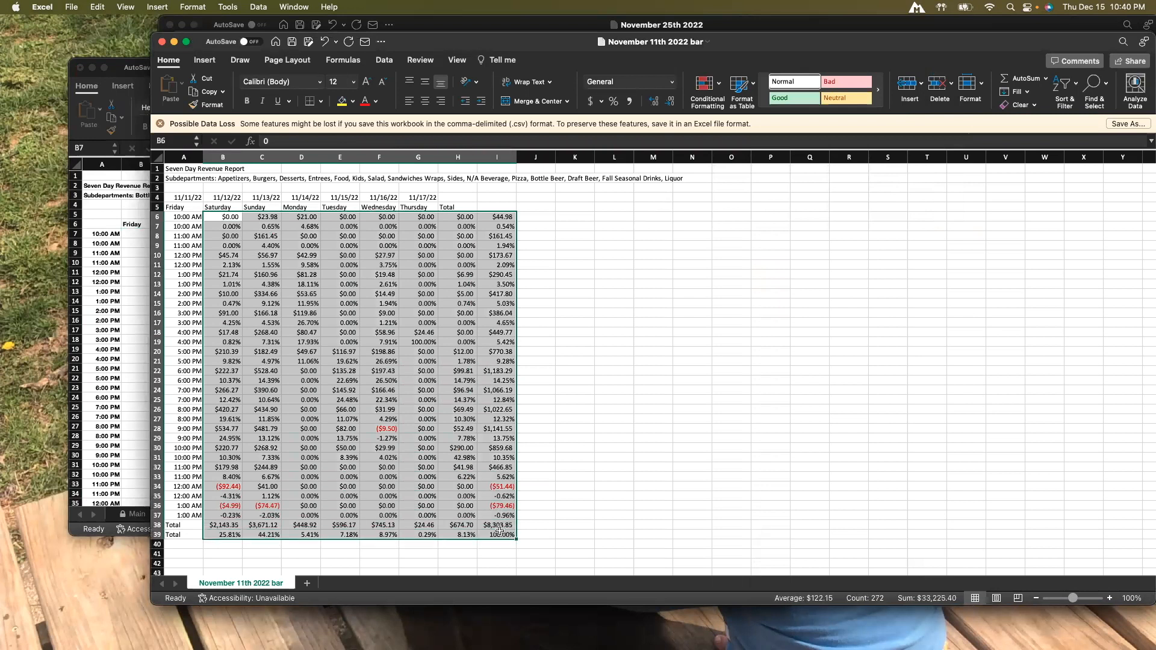
{"action": "right_click", "coordinate": [390, 467]}
{"action": "left_click", "coordinate": [451, 350]}
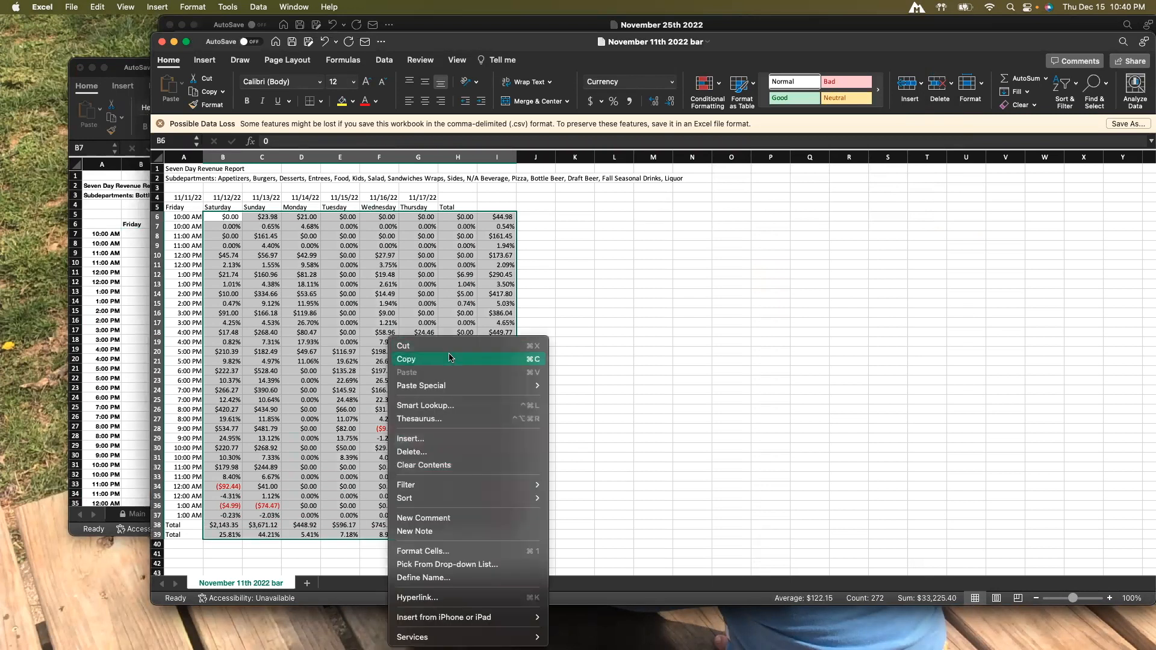
Paste the copied November 11th data as values into cell B7 of the Week 2 sheet.
{"action": "left_click", "coordinate": [141, 328]}
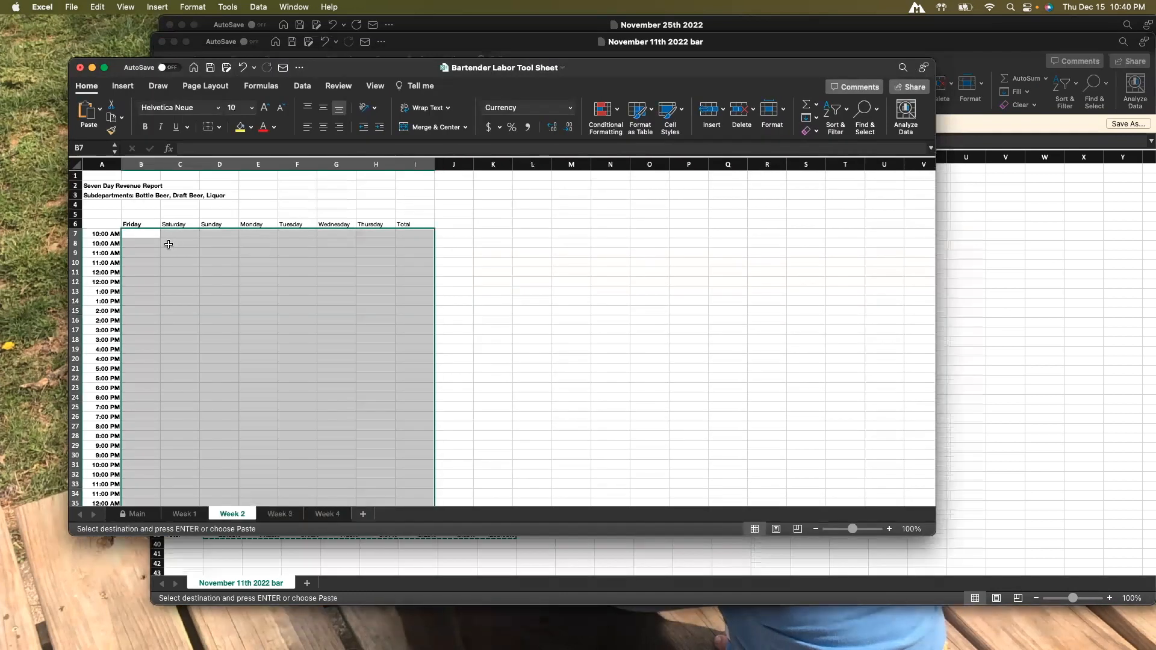
{"action": "left_click", "coordinate": [145, 236]}
{"action": "right_click", "coordinate": [145, 237]}
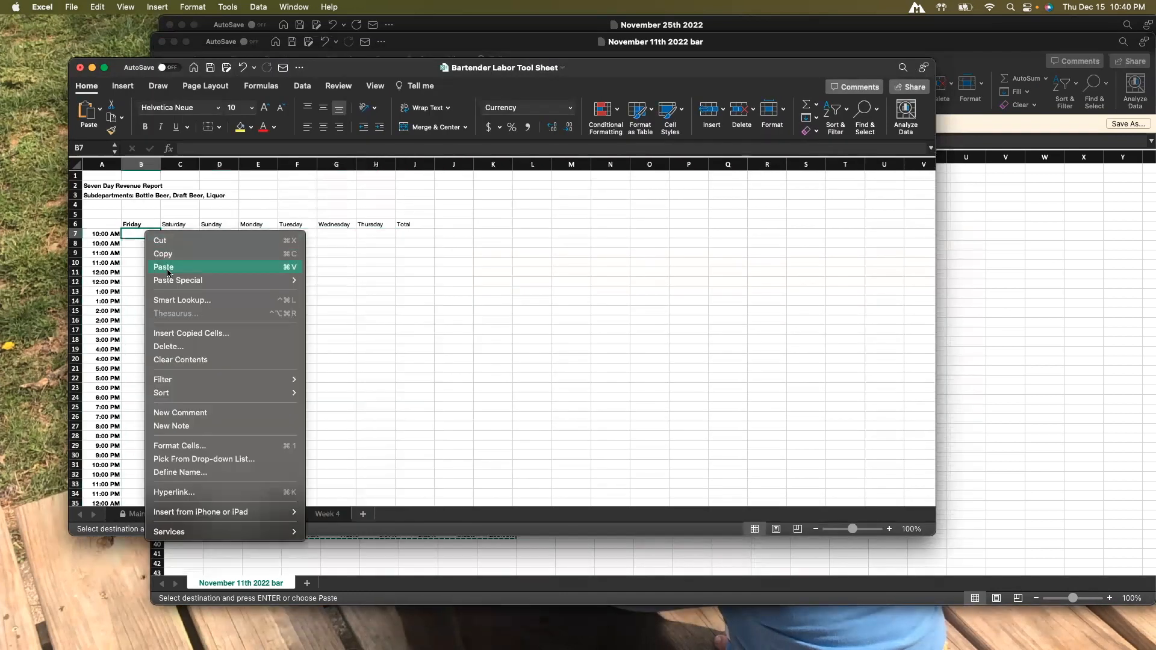
{"action": "mouse_move", "coordinate": [294, 280]}
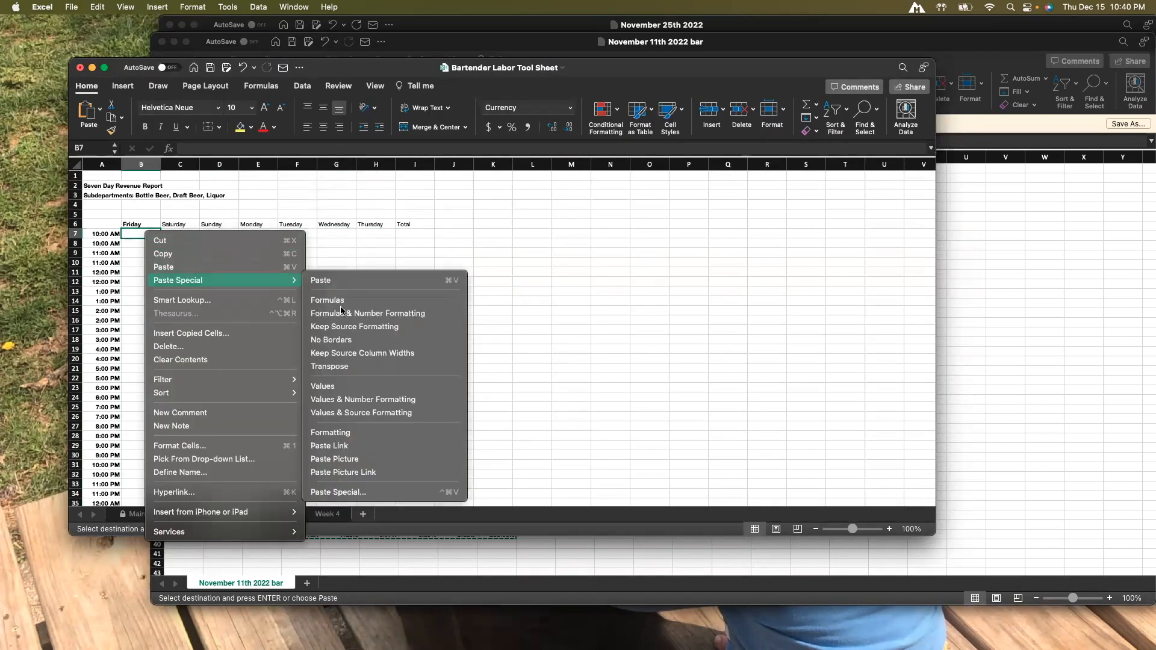
{"action": "left_click", "coordinate": [331, 390]}
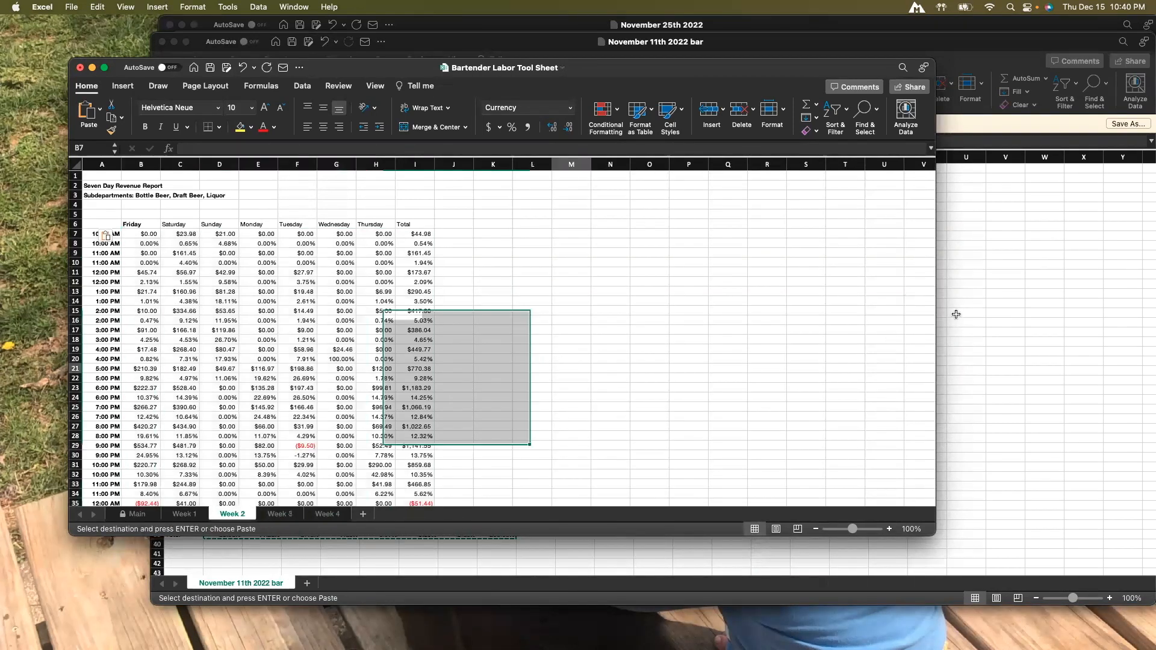
Close the November 11th 2022 bar workbook without keeping the clipboard contents.
{"action": "left_click", "coordinate": [956, 313]}
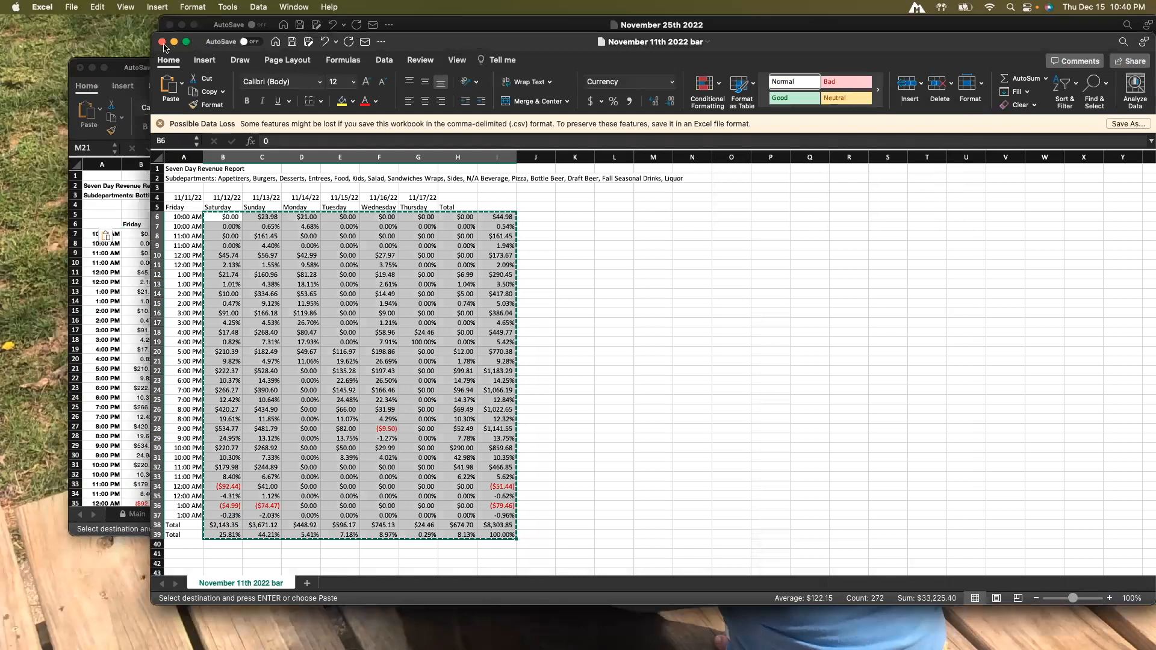
{"action": "left_click", "coordinate": [162, 43]}
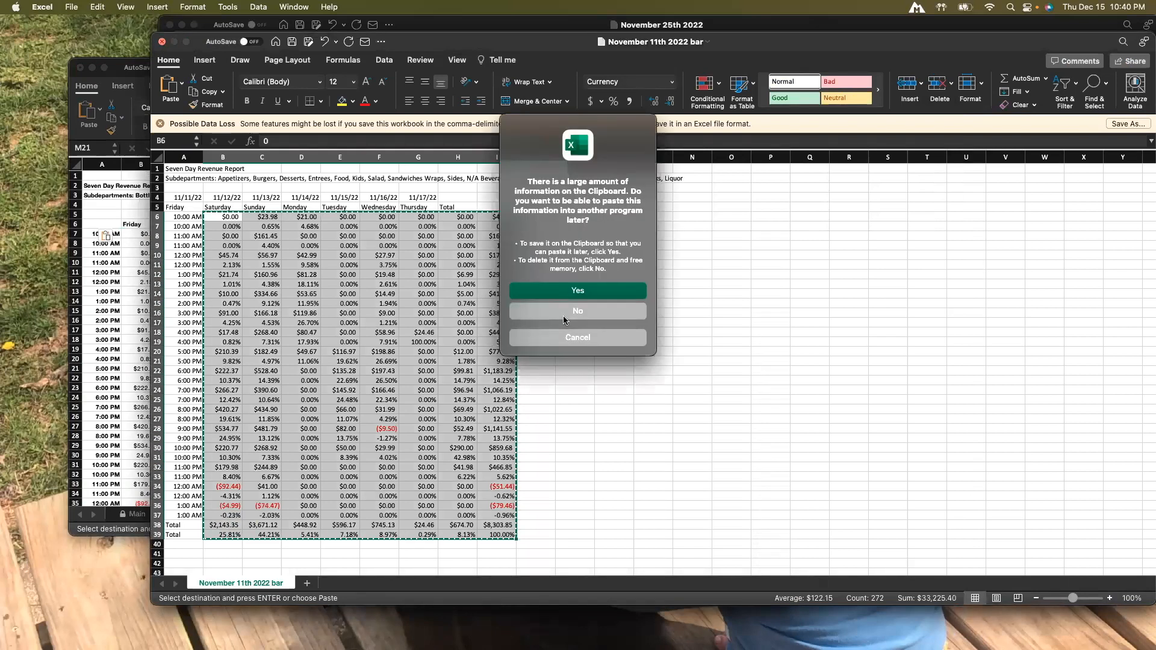
{"action": "left_click", "coordinate": [564, 320]}
Copy the report data range B6:I37 from the November 18th 2022 bar workbook.
{"action": "left_click", "coordinate": [1024, 269]}
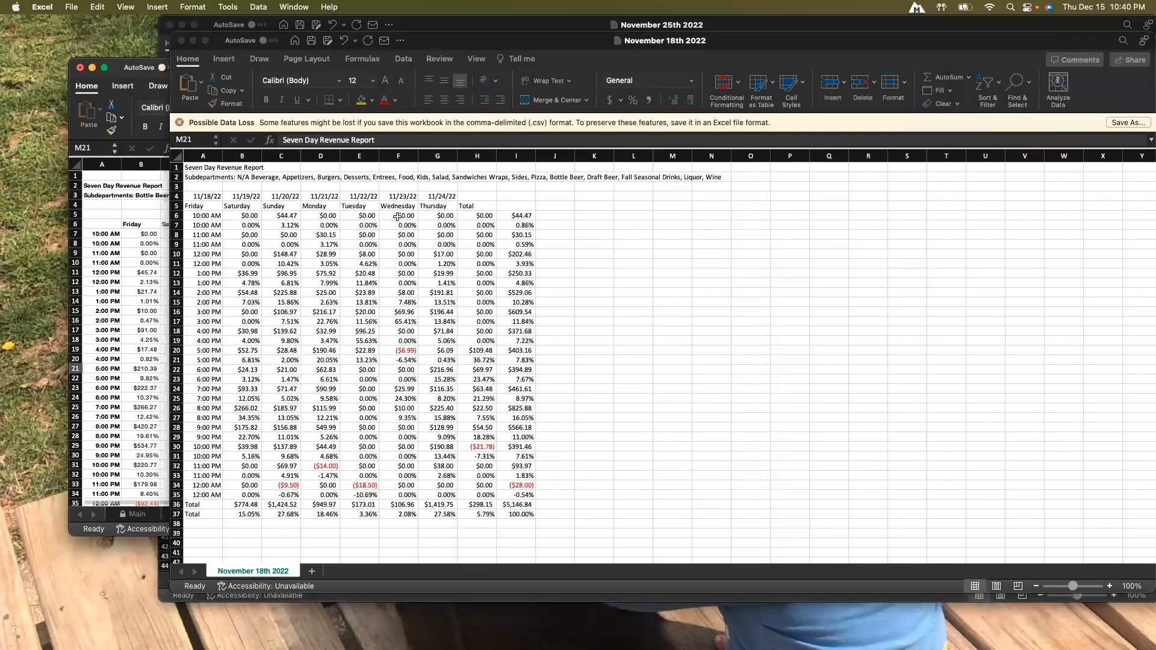
{"action": "left_click_drag", "start_coordinate": [247, 215], "coordinate": [360, 295]}
{"action": "left_click_drag", "start_coordinate": [247, 215], "coordinate": [516, 514]}
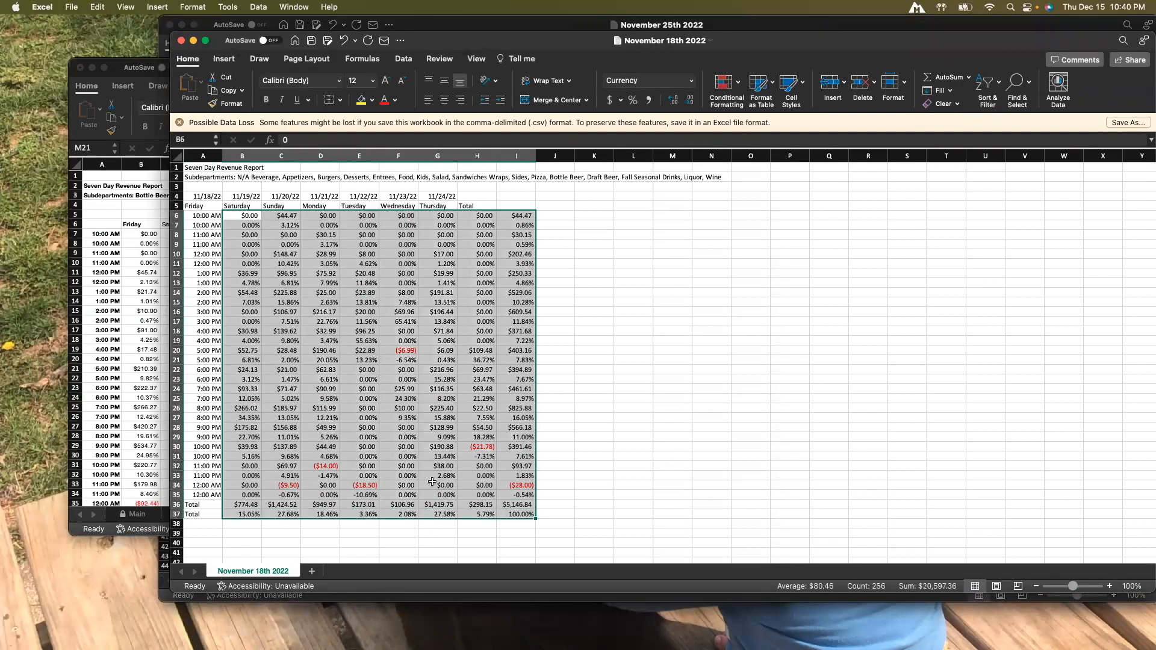
{"action": "right_click", "coordinate": [400, 466]}
{"action": "left_click", "coordinate": [422, 355]}
Paste the copied November 18th data as values into cell B7 of the Week 3 sheet.
{"action": "left_click", "coordinate": [129, 307]}
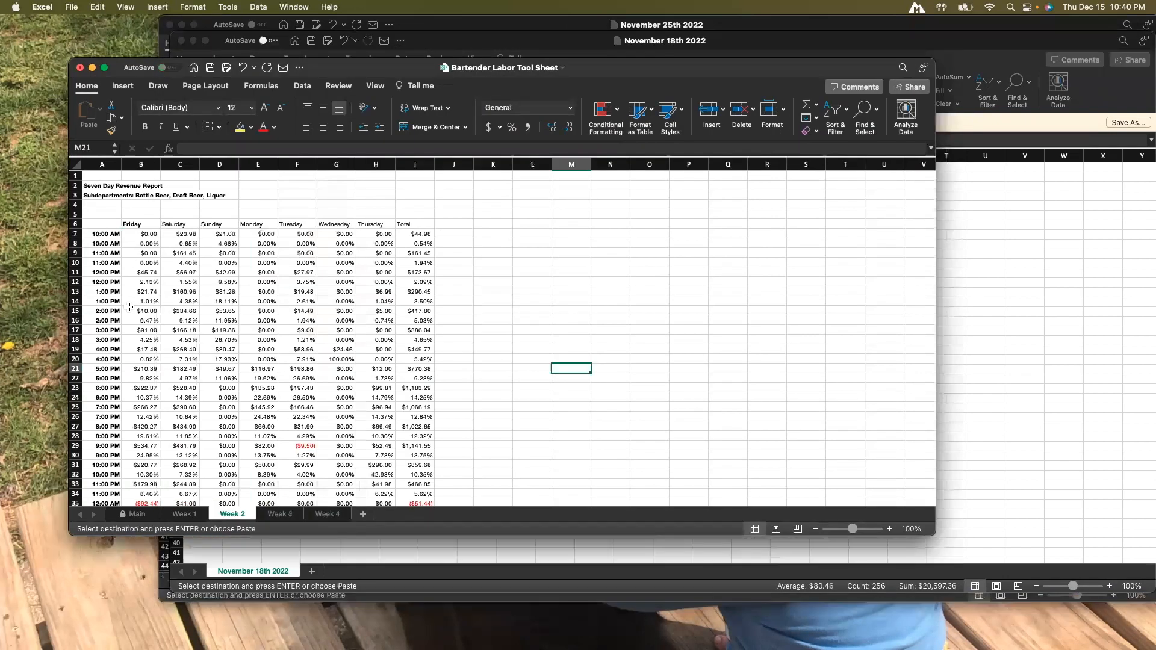
{"action": "left_click", "coordinate": [280, 513]}
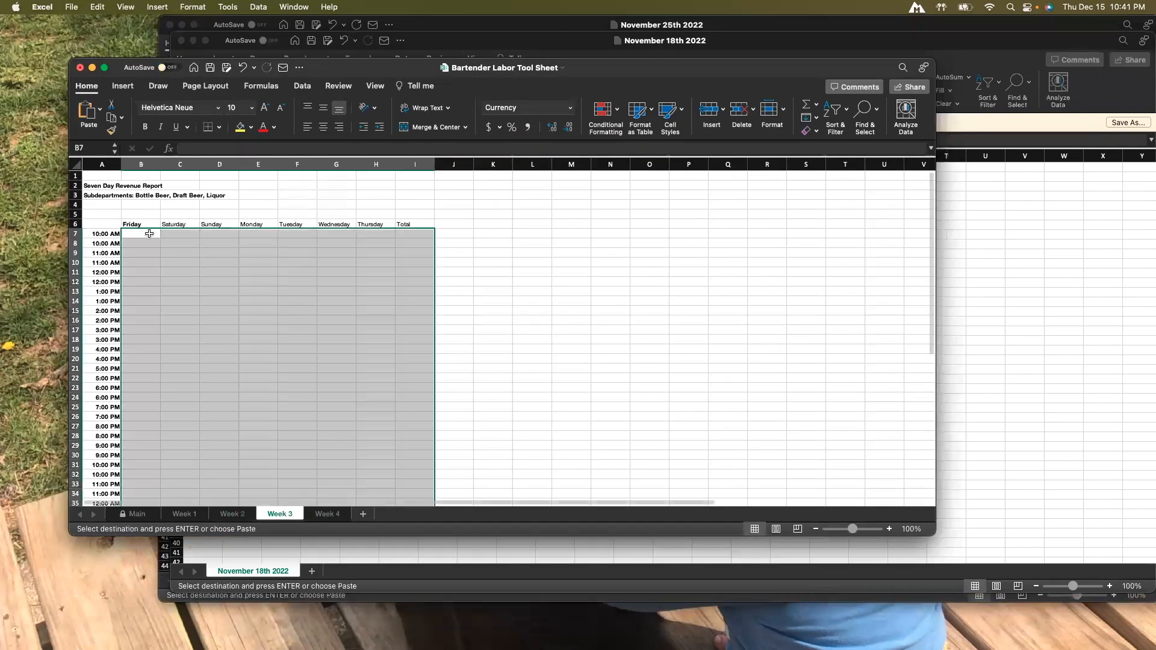
{"action": "left_click", "coordinate": [150, 233]}
{"action": "right_click", "coordinate": [151, 234]}
{"action": "mouse_move", "coordinate": [205, 281]}
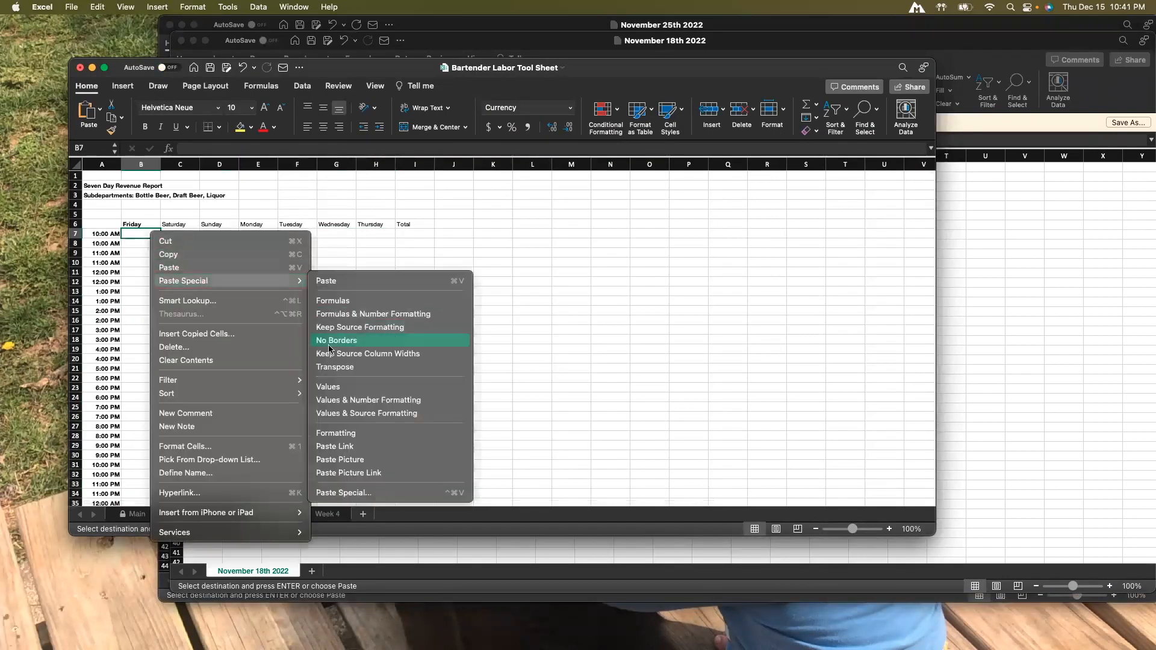
{"action": "left_click", "coordinate": [330, 388]}
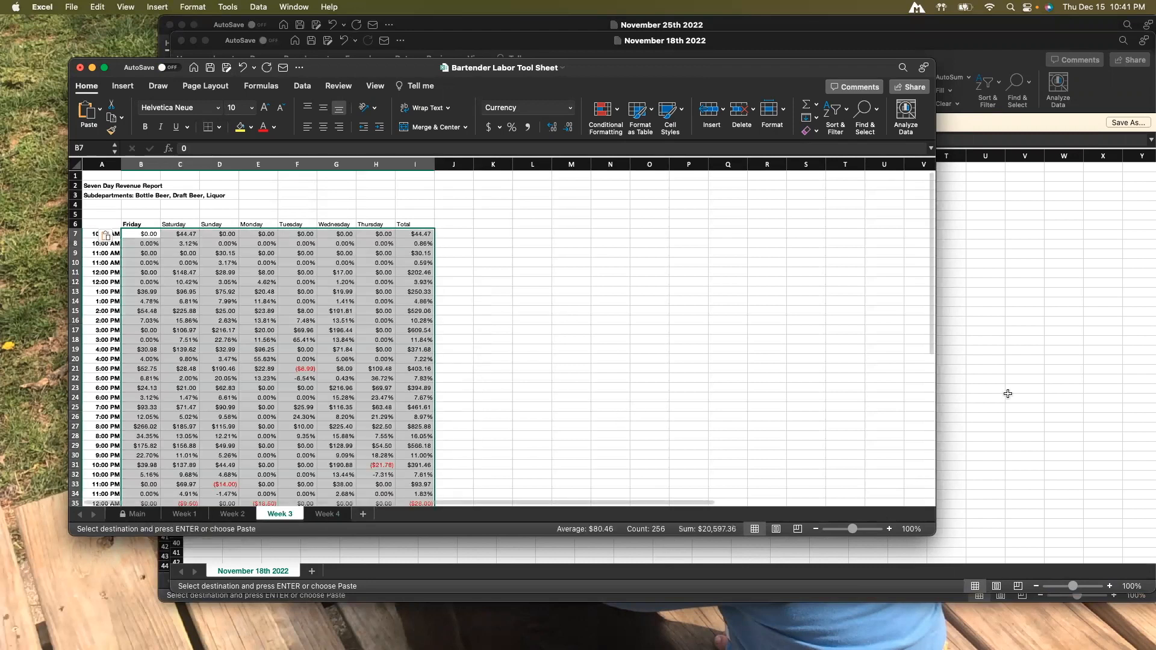
Close the November 18th 2022 bar workbook without keeping the clipboard contents.
{"action": "left_click", "coordinate": [1006, 392]}
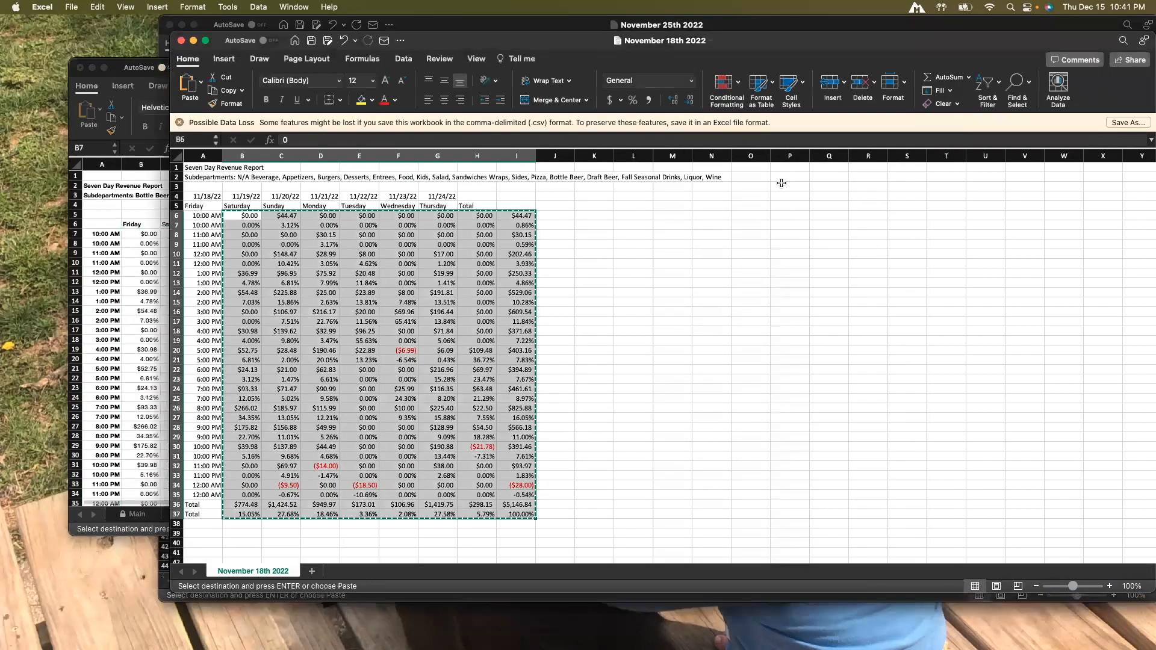
{"action": "left_click", "coordinate": [181, 40]}
{"action": "left_click", "coordinate": [578, 311]}
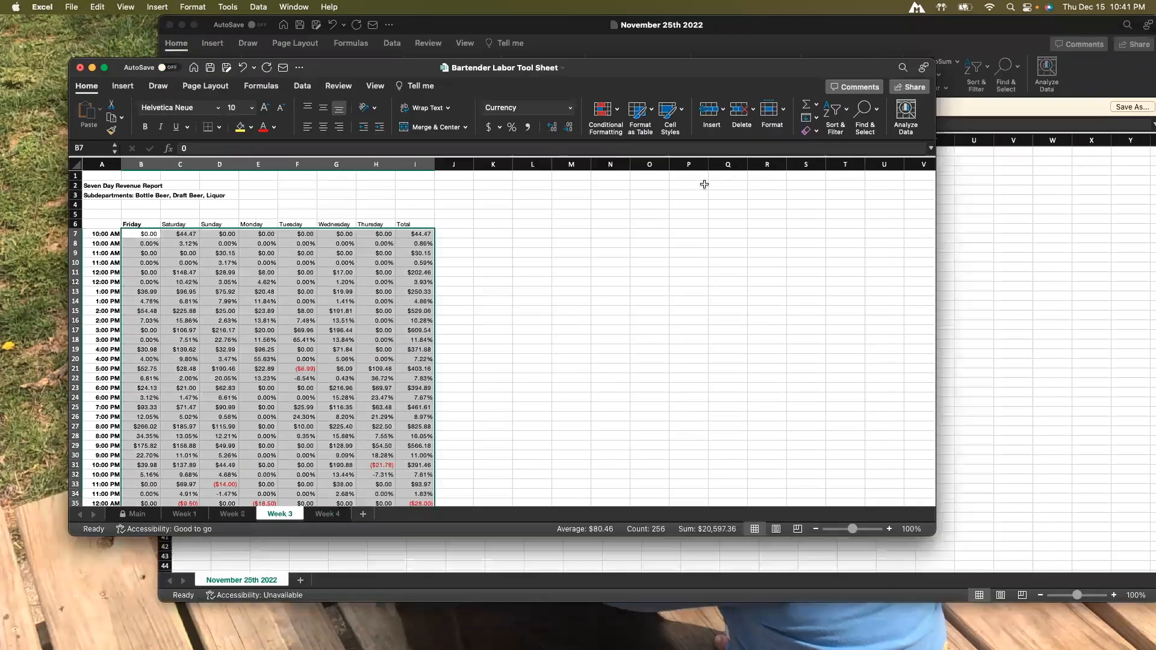
Copy the report data range from the November 25th 2022 bar workbook.
{"action": "left_click", "coordinate": [996, 217]}
{"action": "left_click_drag", "start_coordinate": [235, 200], "coordinate": [524, 500]}
{"action": "right_click", "coordinate": [388, 362]}
{"action": "left_click", "coordinate": [404, 361]}
Paste the copied November 25th data as values into cell B7 of the Week 4 sheet.
{"action": "left_click", "coordinate": [133, 356]}
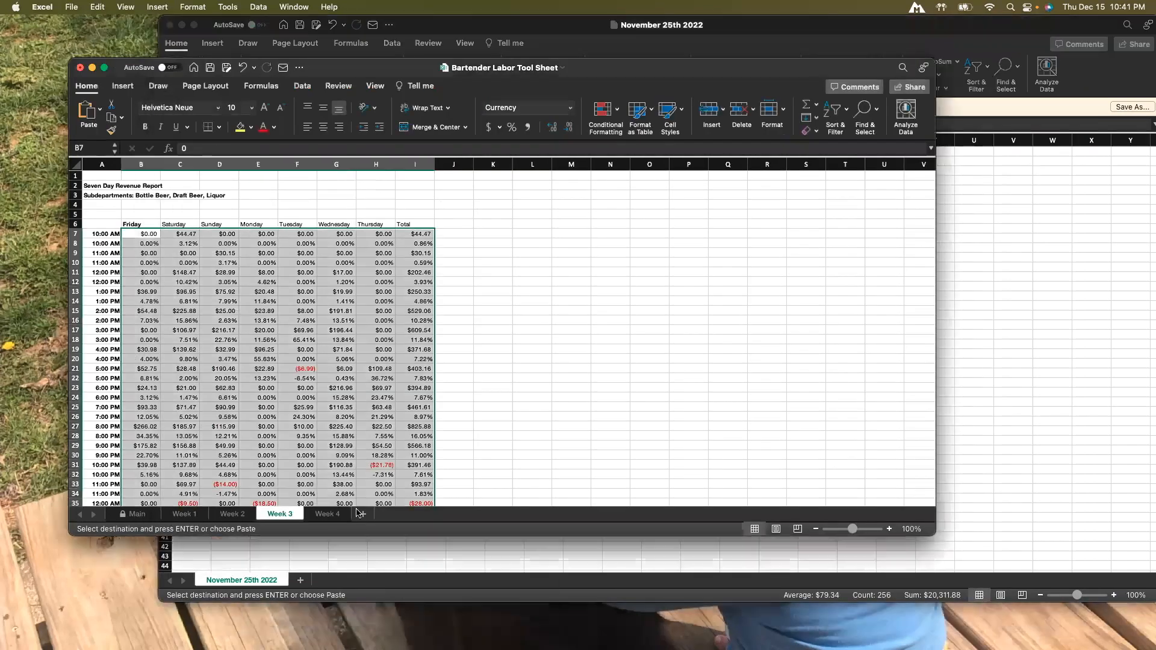
{"action": "left_click", "coordinate": [328, 514]}
{"action": "left_click", "coordinate": [143, 234]}
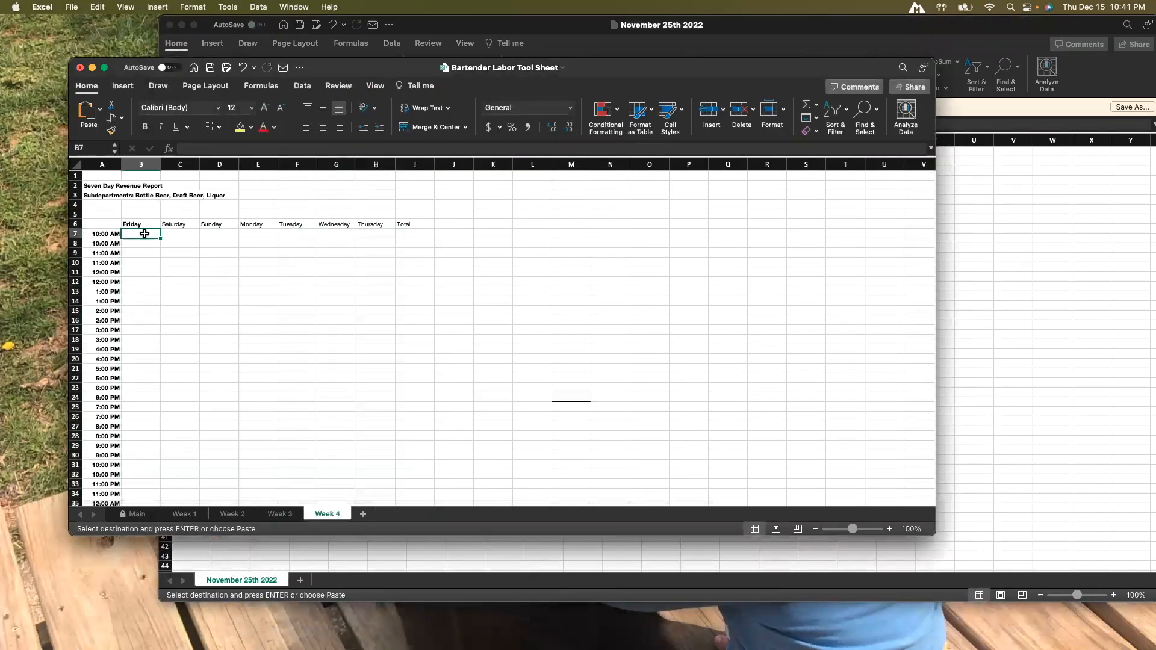
{"action": "right_click", "coordinate": [145, 235]}
{"action": "mouse_move", "coordinate": [181, 280]}
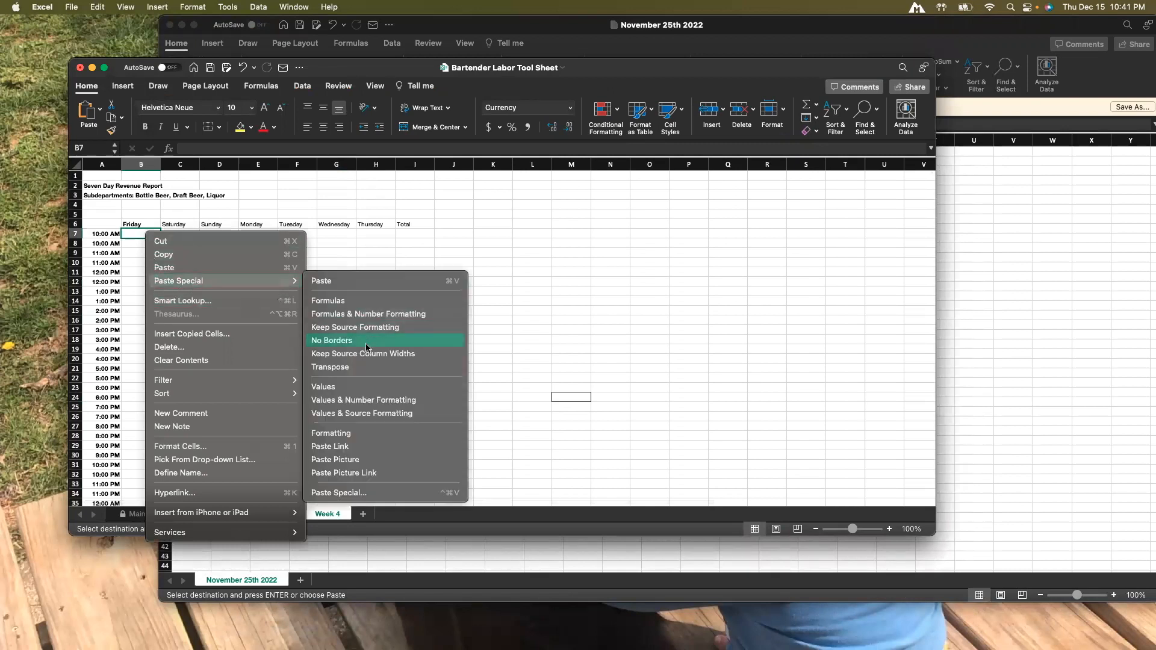
{"action": "left_click", "coordinate": [345, 387]}
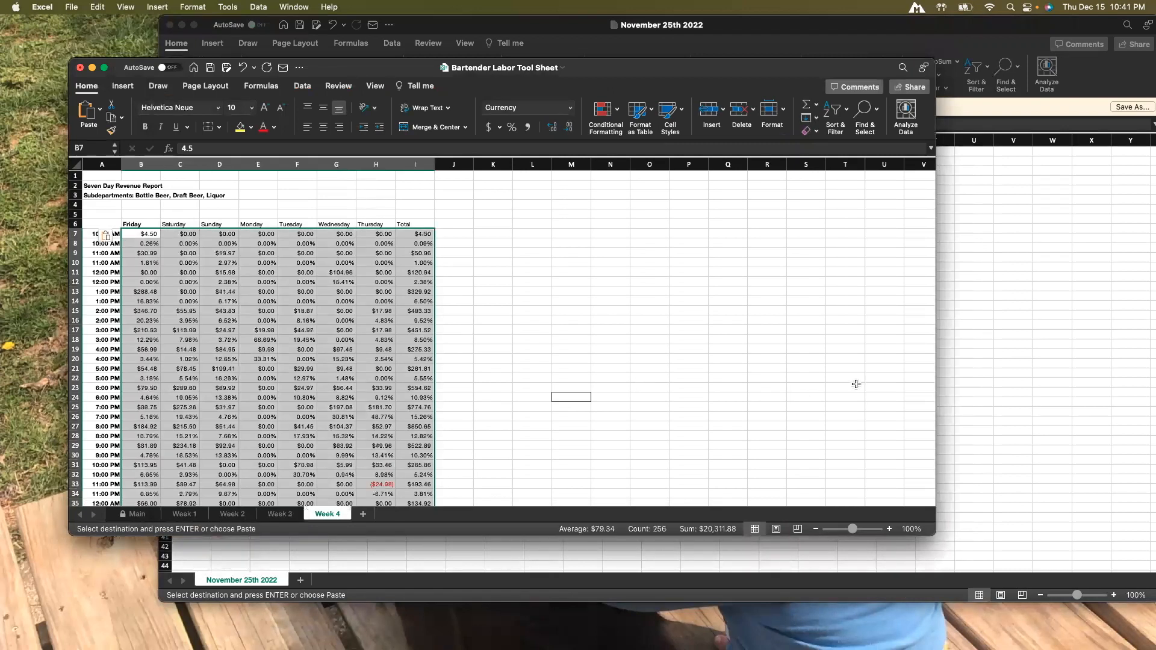
Rename the Week 1 sheet as Nov 4.
{"action": "left_click", "coordinate": [662, 399]}
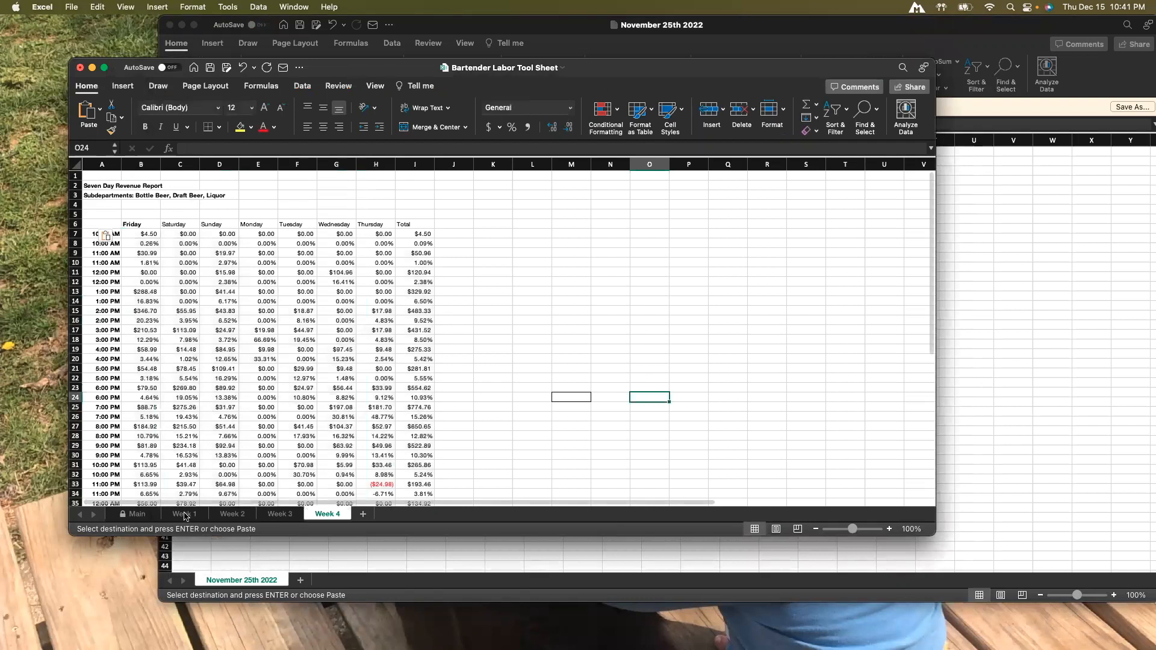
{"action": "left_click", "coordinate": [185, 515]}
{"action": "right_click", "coordinate": [185, 515]}
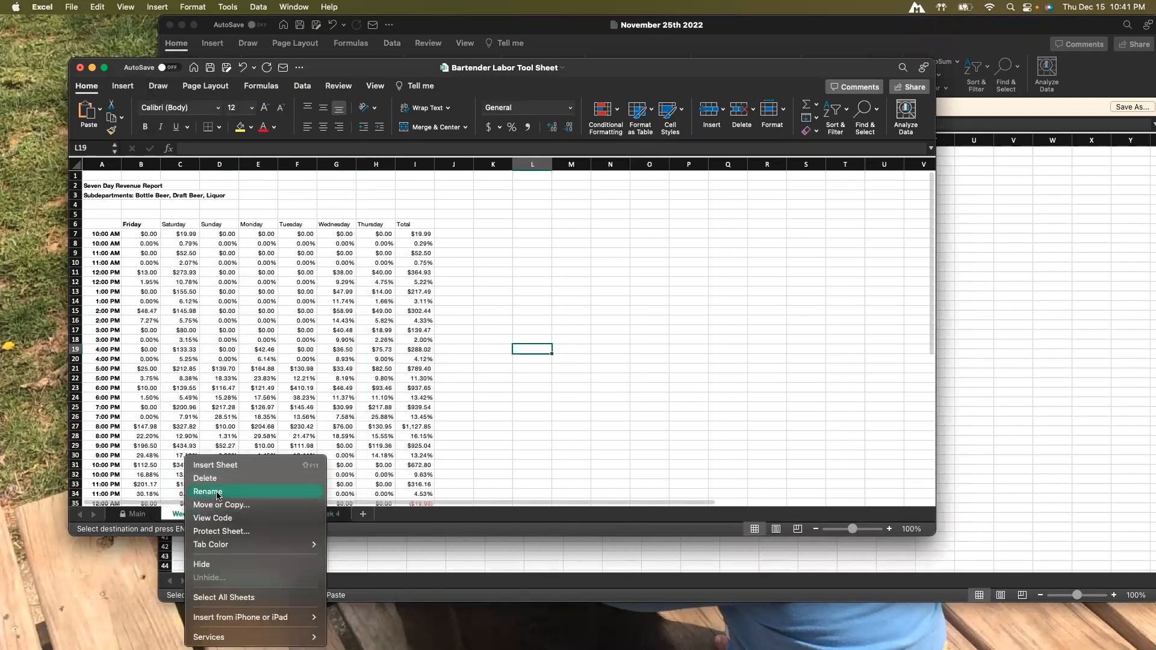
{"action": "left_click", "coordinate": [218, 492]}
{"action": "type", "text": "Nov"}
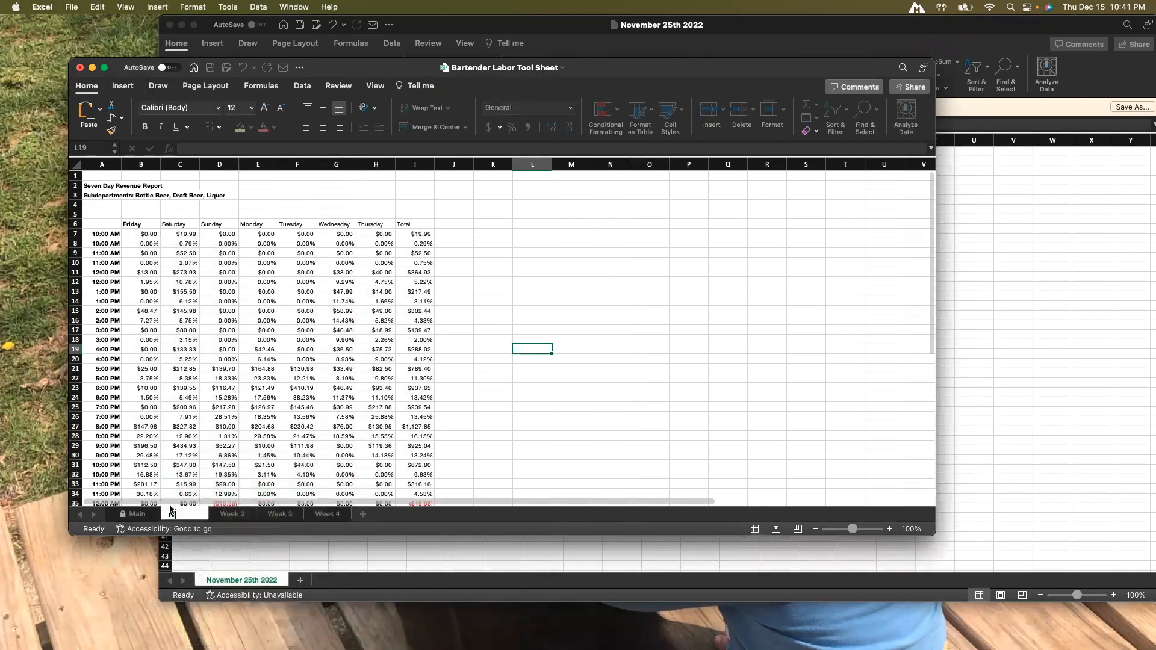
{"action": "type", "text": " 4"}
{"action": "left_click", "coordinate": [485, 457]}
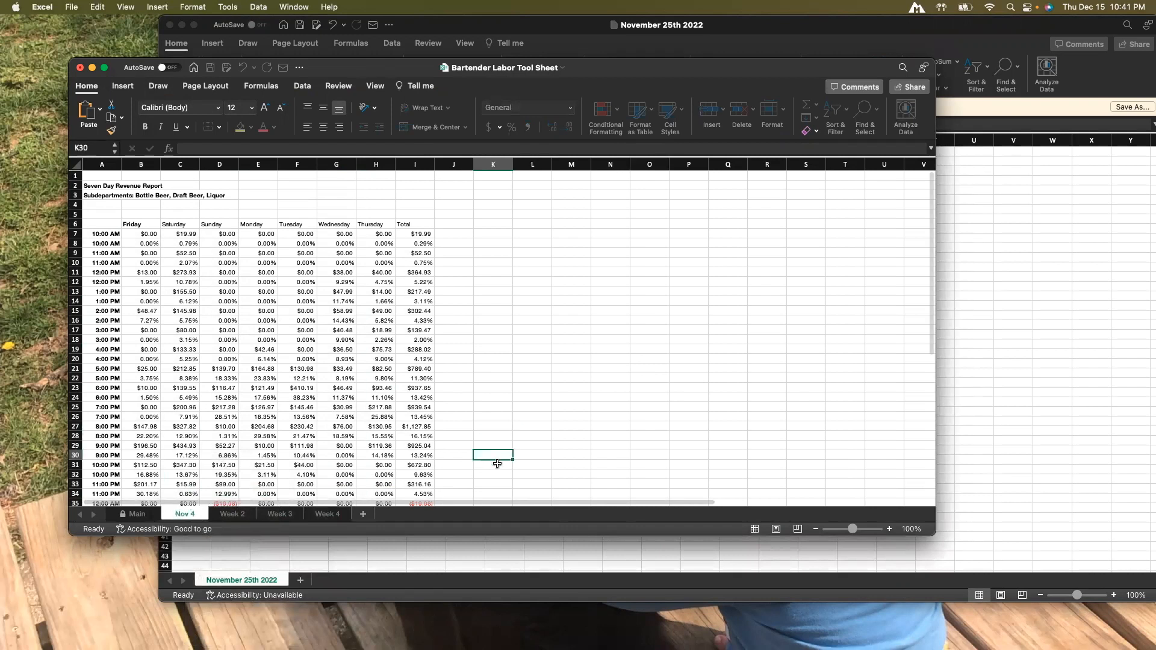
Rename the Week 2 sheet as Nov 11.
{"action": "right_click", "coordinate": [227, 518]}
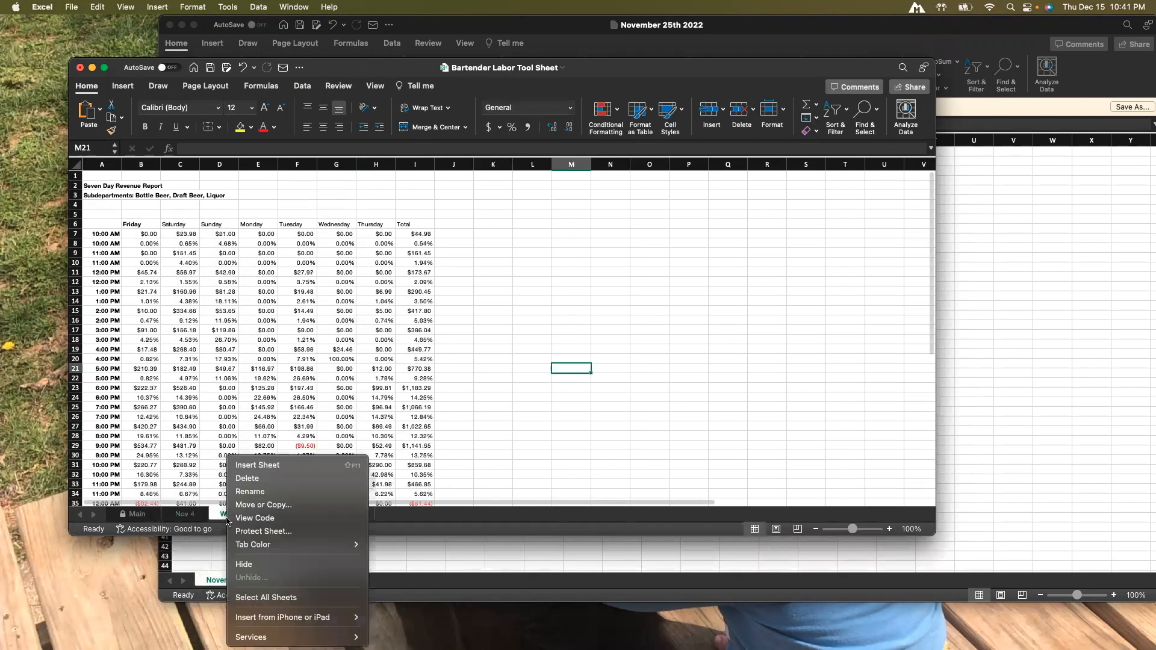
{"action": "left_click", "coordinate": [250, 492]}
{"action": "type", "text": "Nov 11"}
{"action": "left_click", "coordinate": [533, 444]}
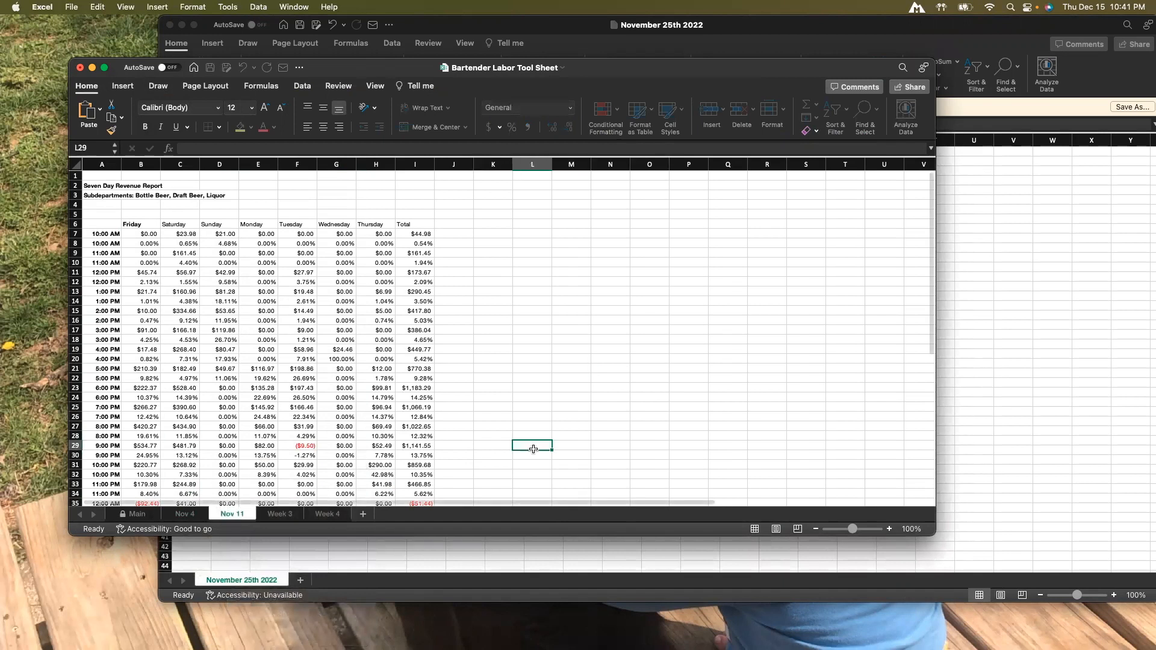
Rename the Week 3 sheet as Nov 18.
{"action": "left_click", "coordinate": [284, 517]}
{"action": "right_click", "coordinate": [283, 517]}
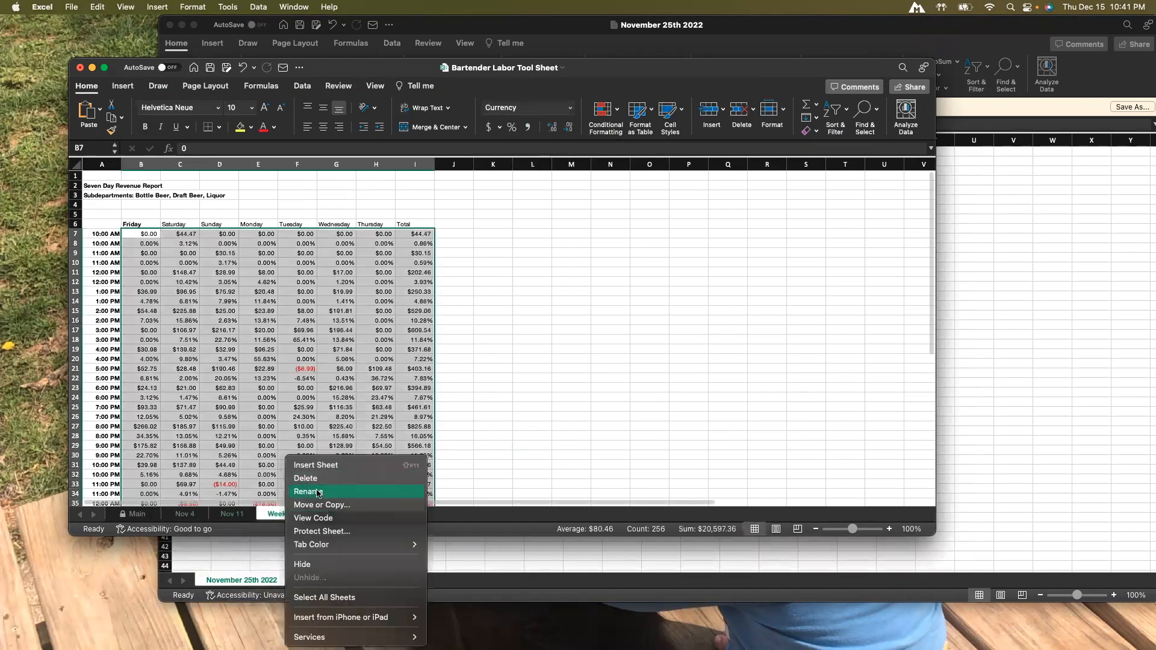
{"action": "left_click", "coordinate": [301, 490]}
{"action": "type", "text": "Nov 18"}
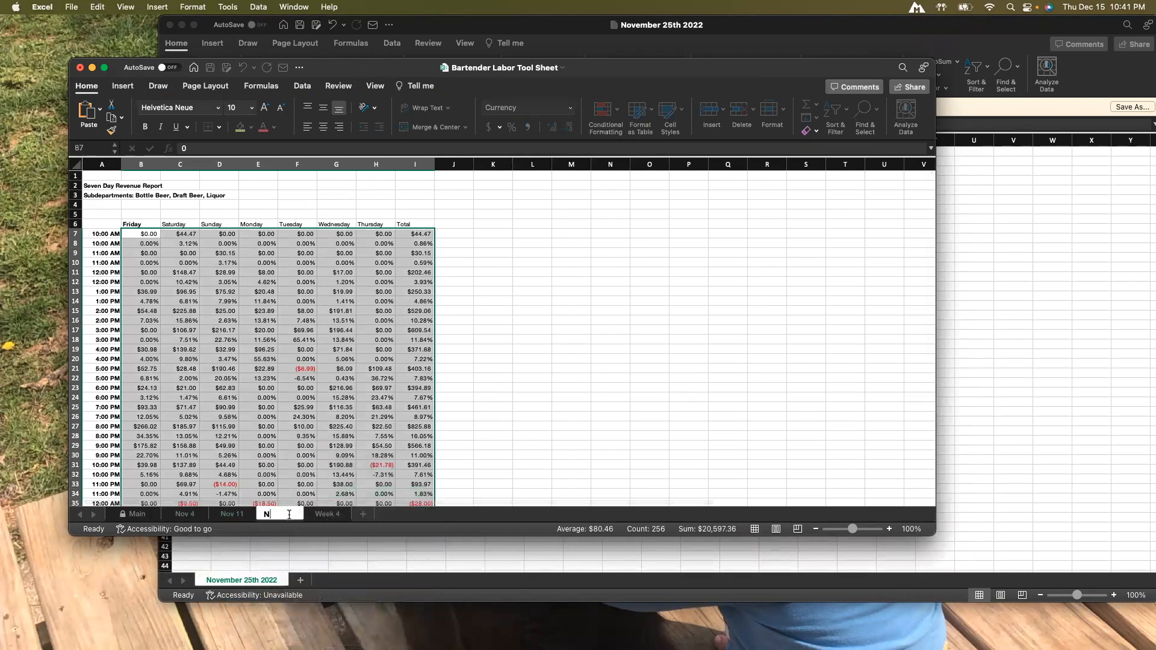
{"action": "left_click", "coordinate": [495, 463]}
Rename the Week 4 sheet as Nov 25.
{"action": "left_click", "coordinate": [335, 516]}
{"action": "right_click", "coordinate": [336, 516]}
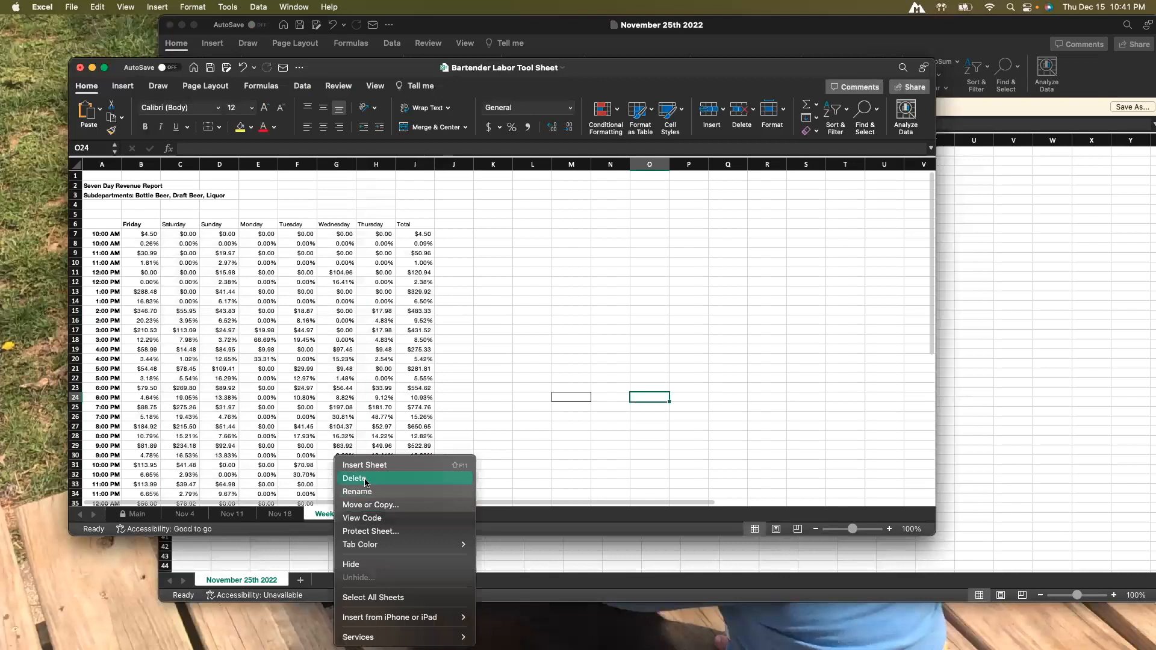
{"action": "left_click", "coordinate": [364, 490]}
{"action": "type", "text": "Nov 25"}
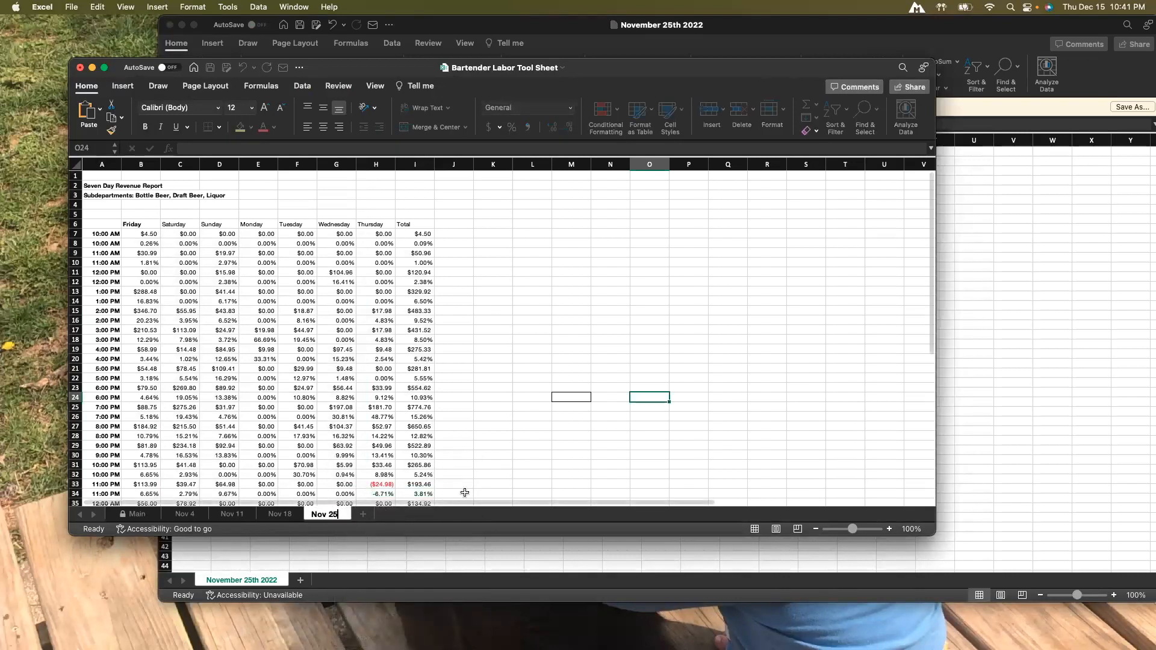
{"action": "left_click", "coordinate": [485, 474]}
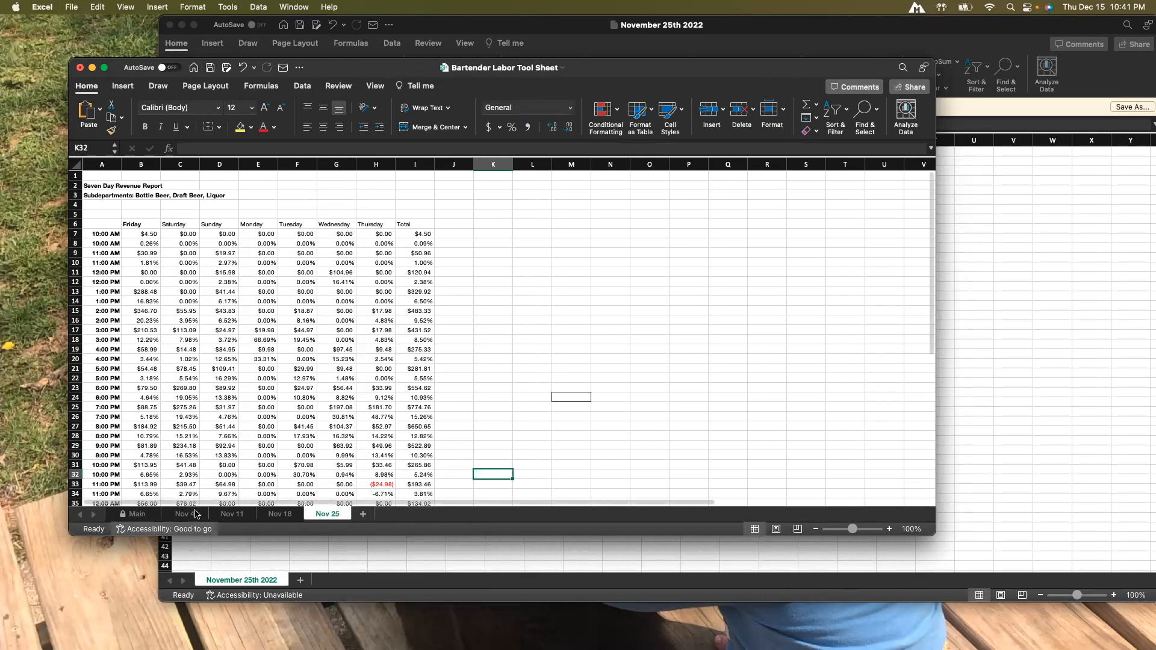
Examine the Nov 4 sheet and the Main sheet's hourly alcohol revenue summary.
{"action": "left_click", "coordinate": [185, 515]}
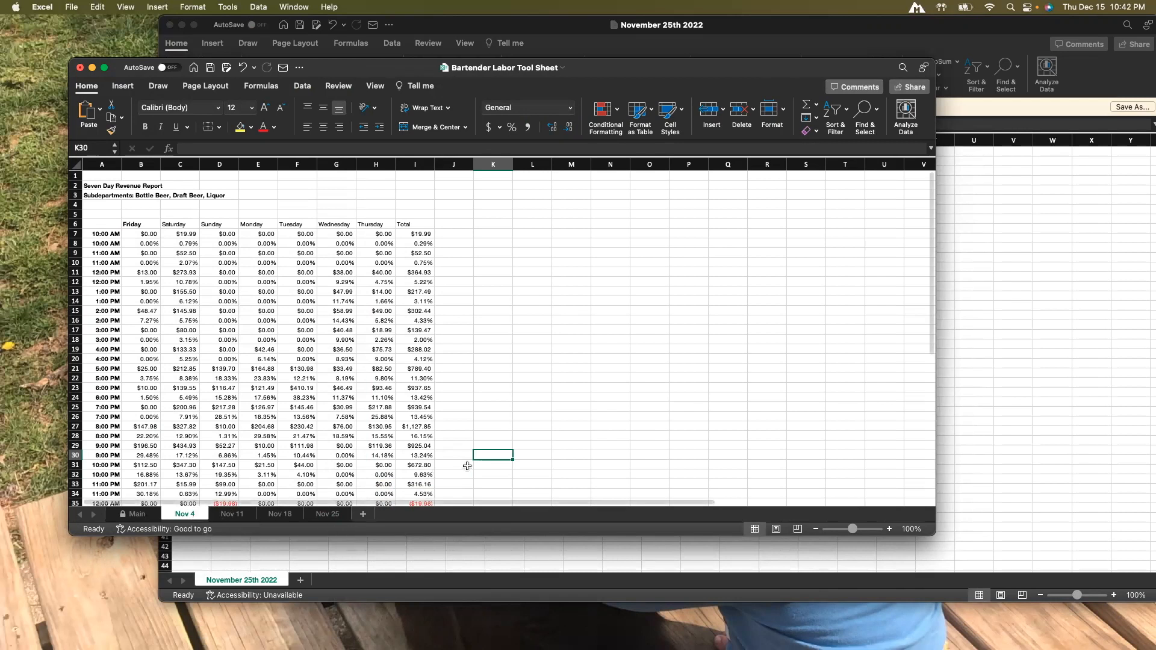
{"action": "key", "text": "Right"}
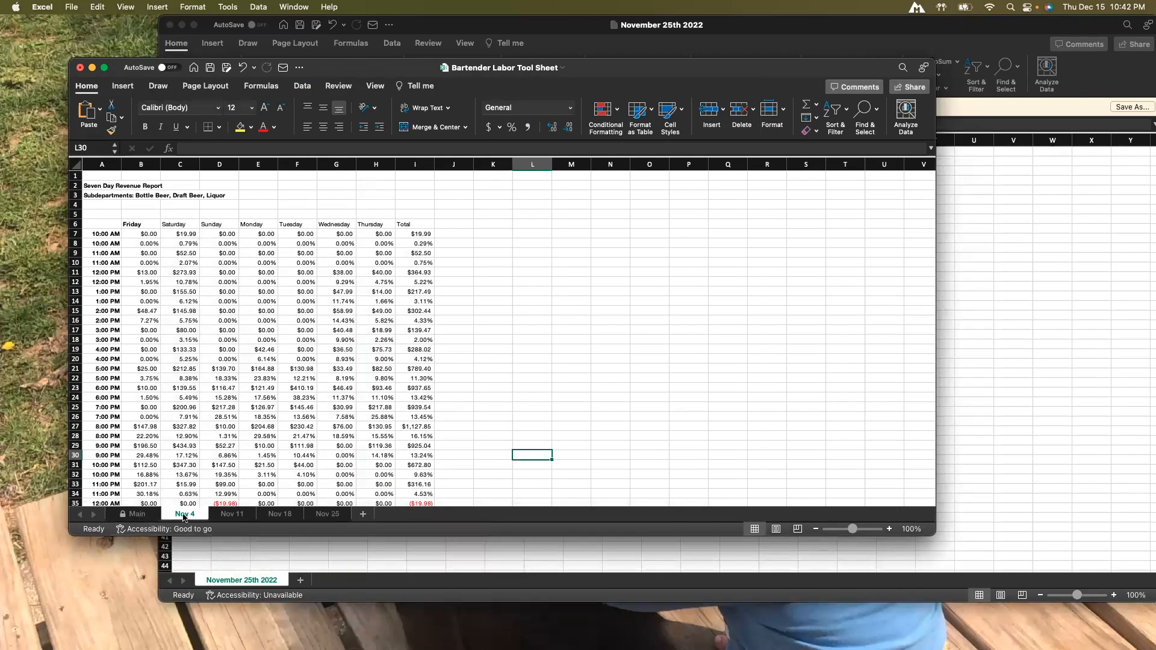
{"action": "left_click", "coordinate": [148, 515]}
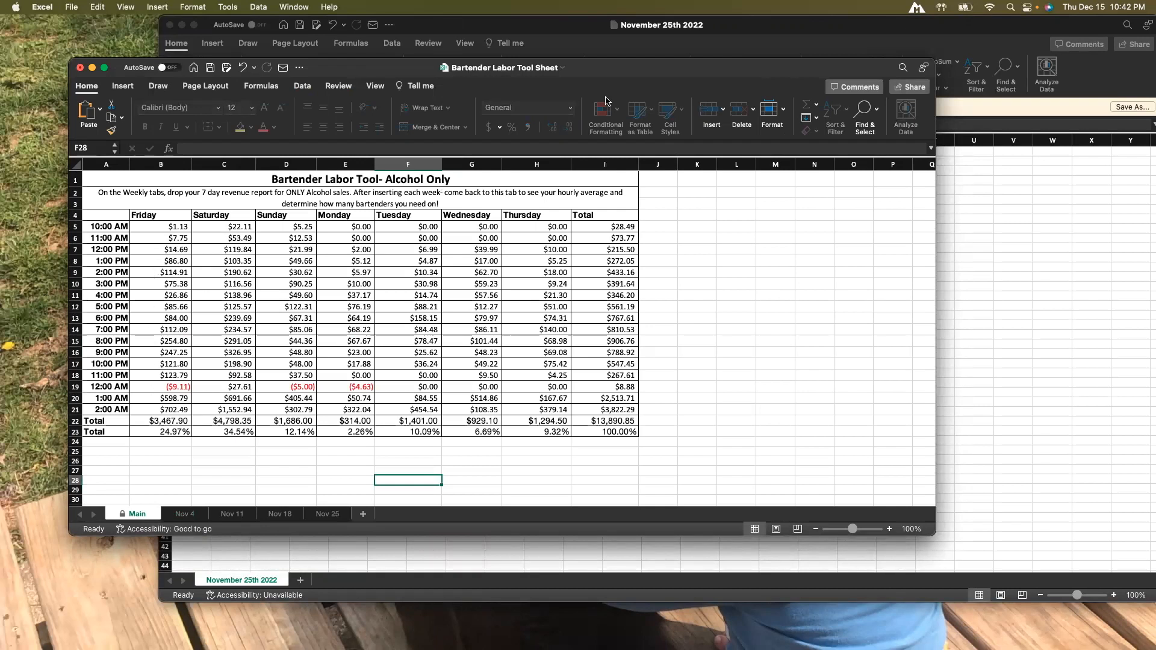
{"action": "left_click_drag", "start_coordinate": [616, 70], "coordinate": [635, 100]}
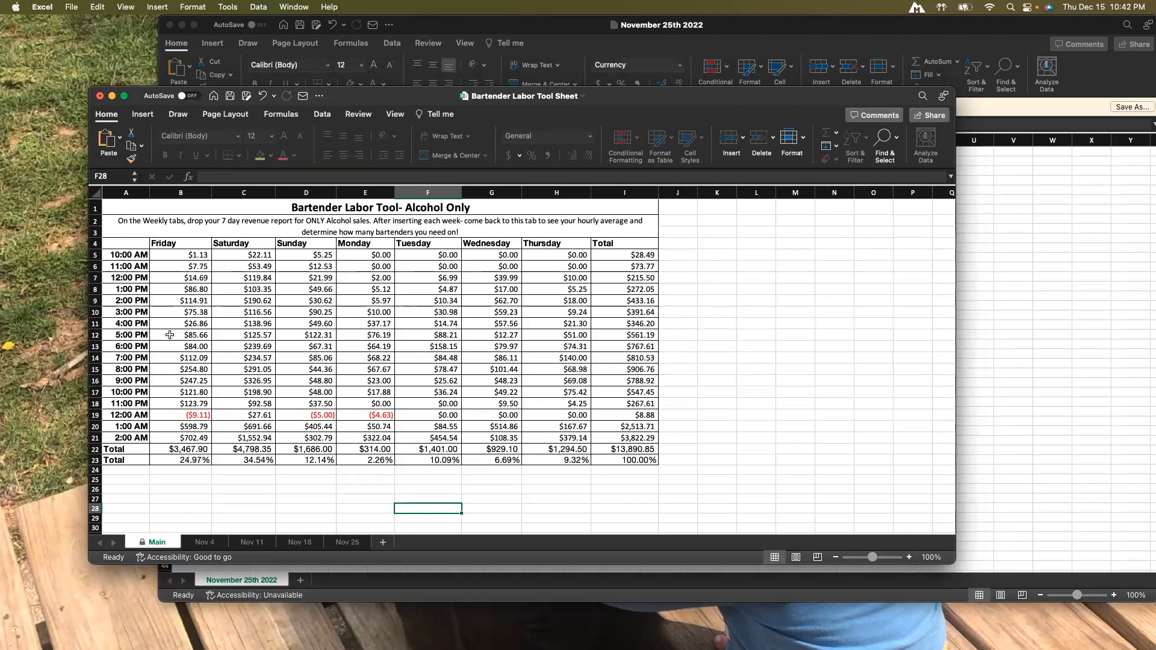
{"action": "scroll", "coordinate": [183, 357], "scroll_direction": "down", "scroll_amount": 1}
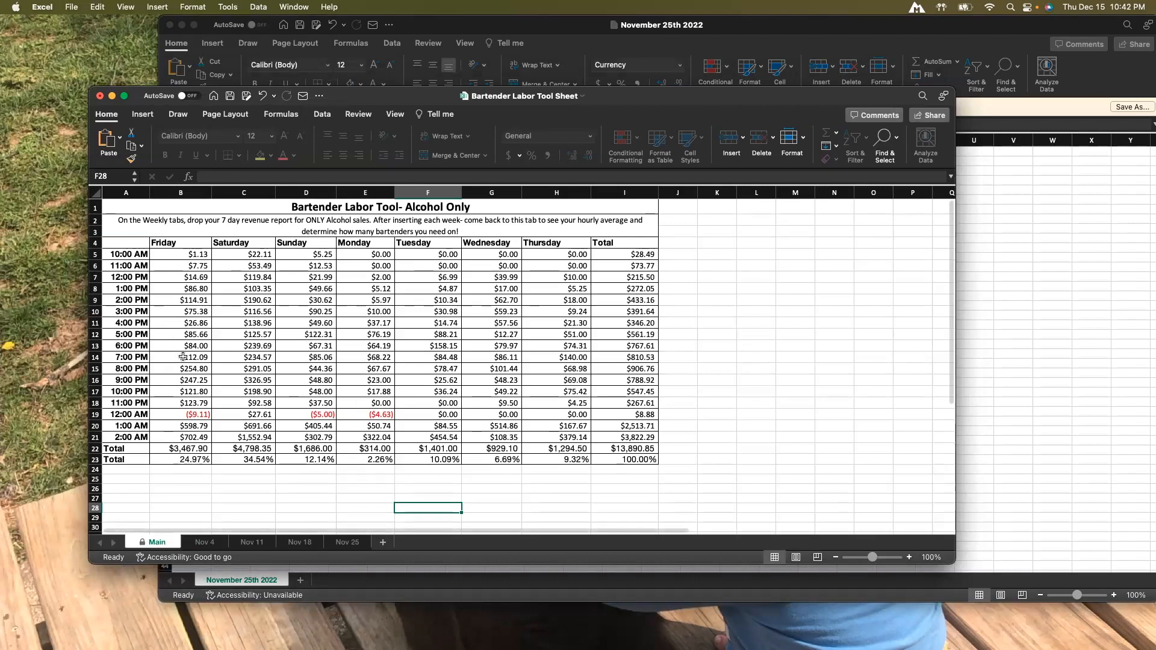
{"action": "scroll", "coordinate": [183, 358], "scroll_direction": "up", "scroll_amount": 1}
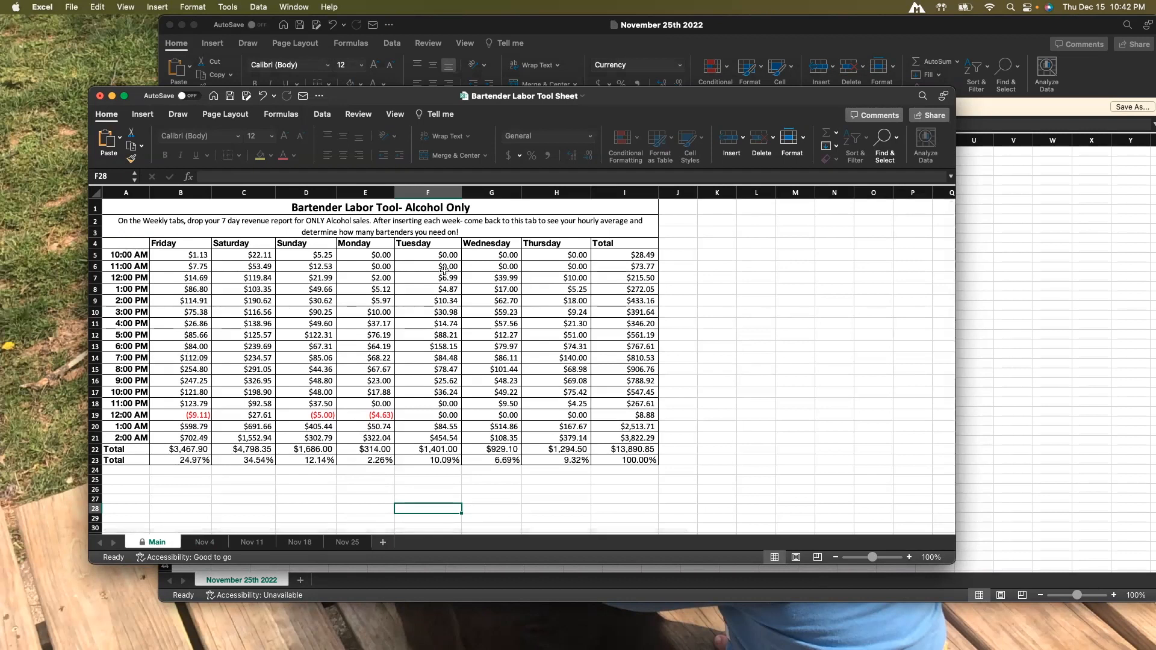